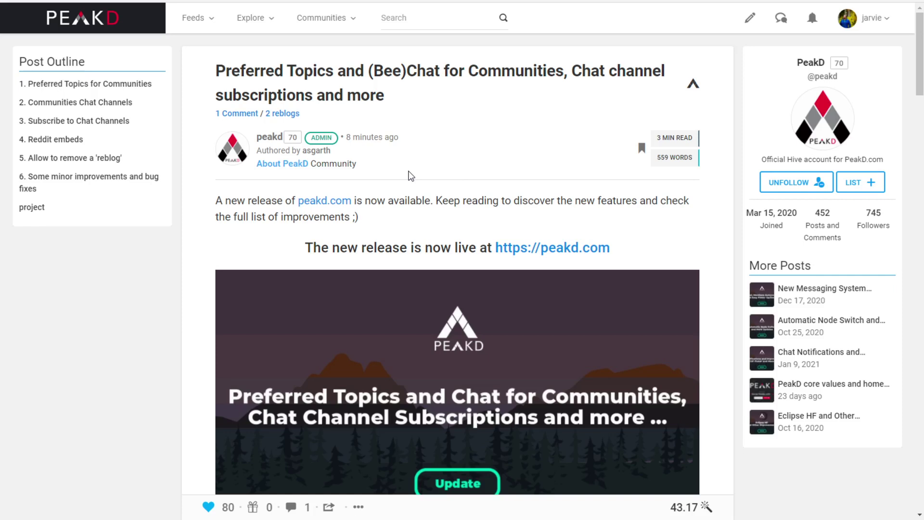
Read the release post down to its section on Preferred Topics for Communities.
scroll(392, 142, down, 3)
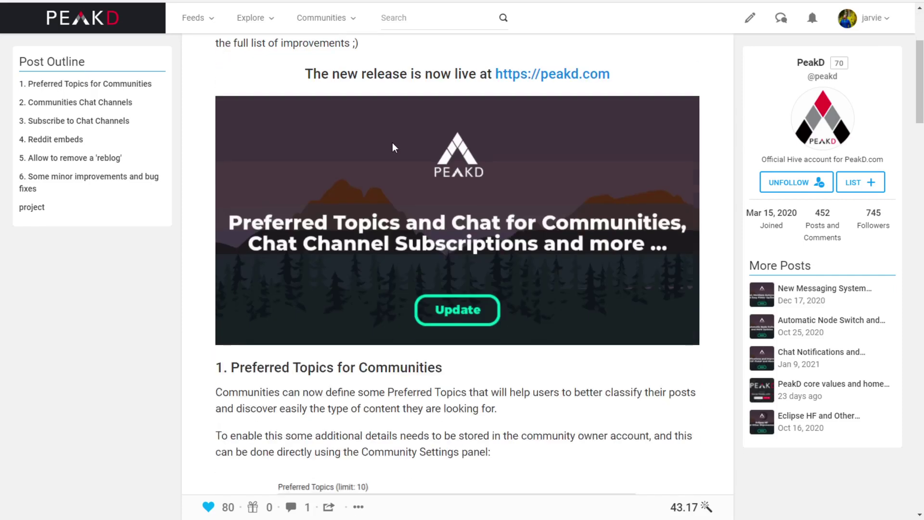
scroll(349, 324, down, 2)
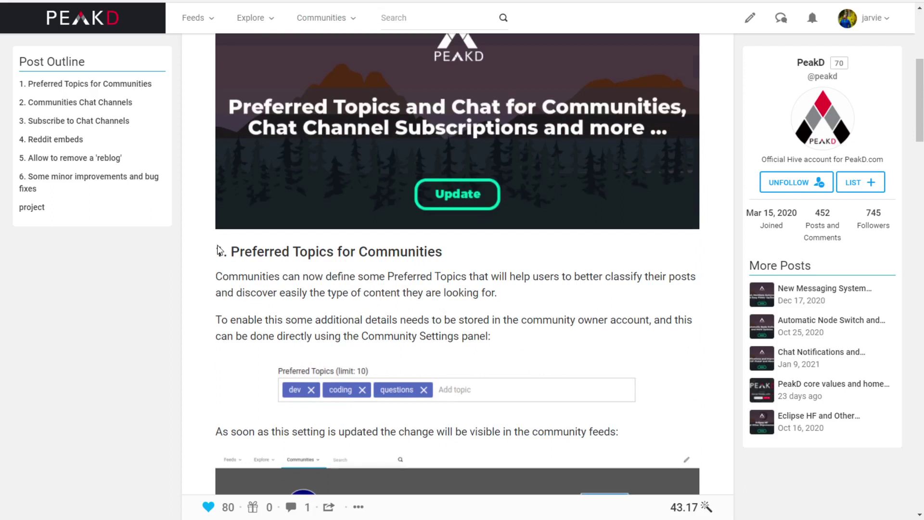
drag(221, 248, 460, 255)
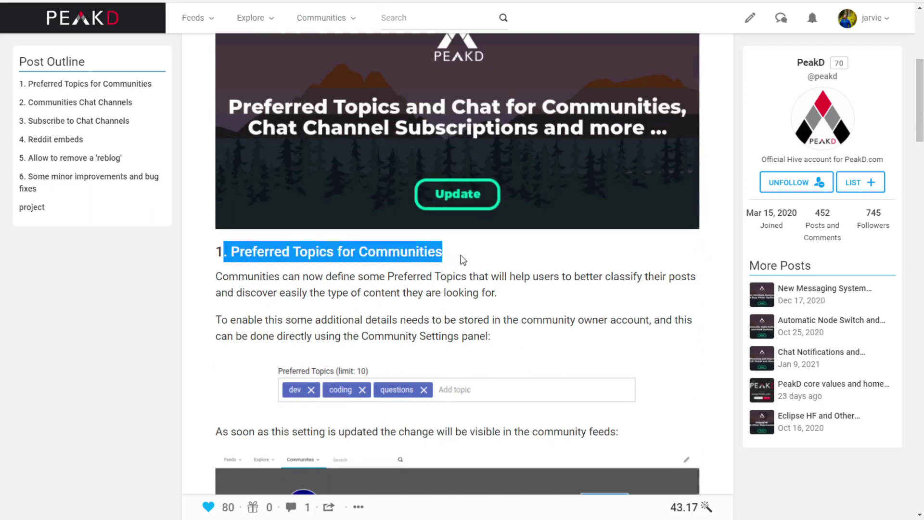
click(460, 255)
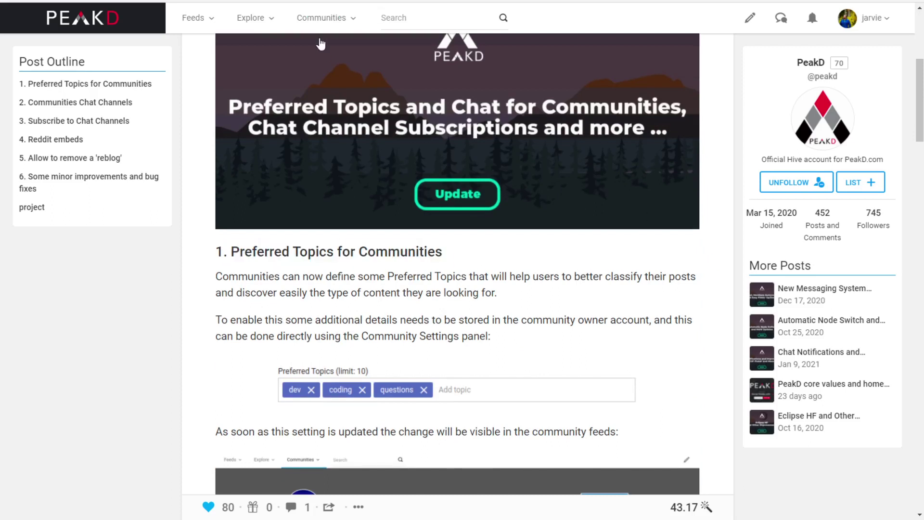
Go to the PHOTOGRAPHY [DAC] community and show only your own posts in it.
click(351, 21)
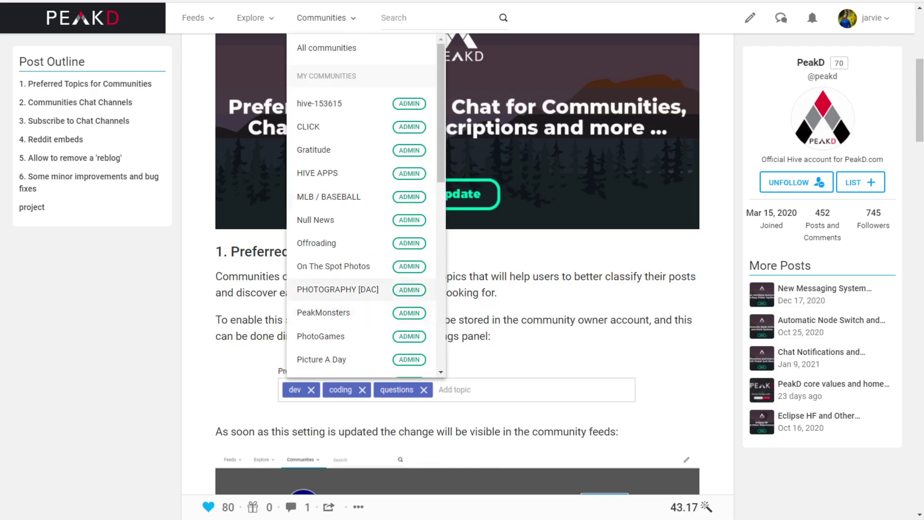
click(337, 289)
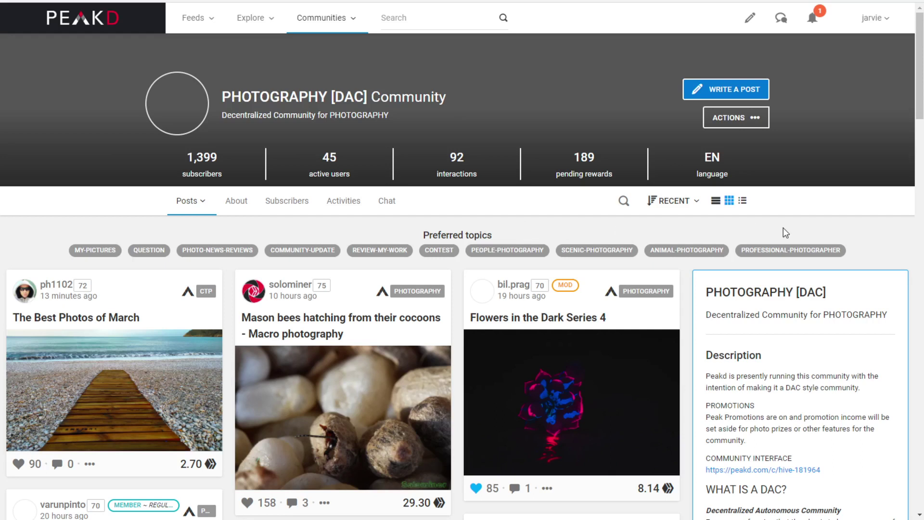
click(203, 202)
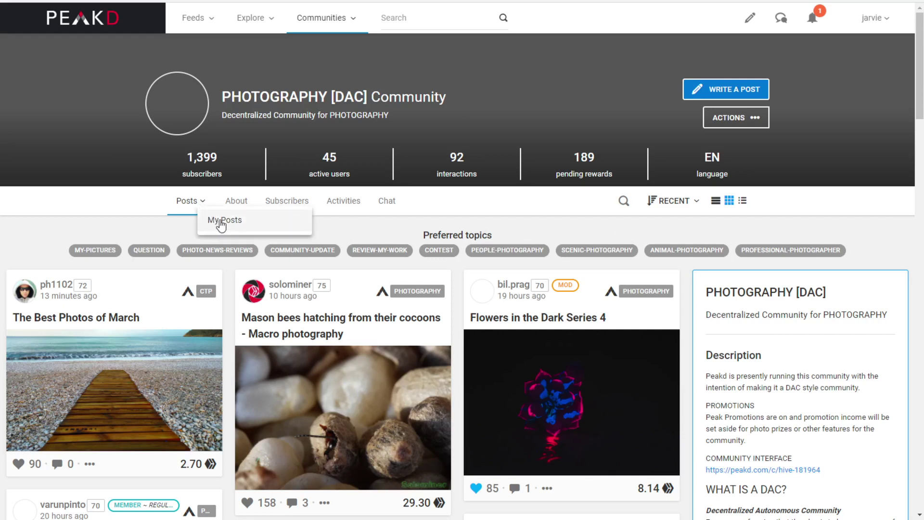
click(220, 222)
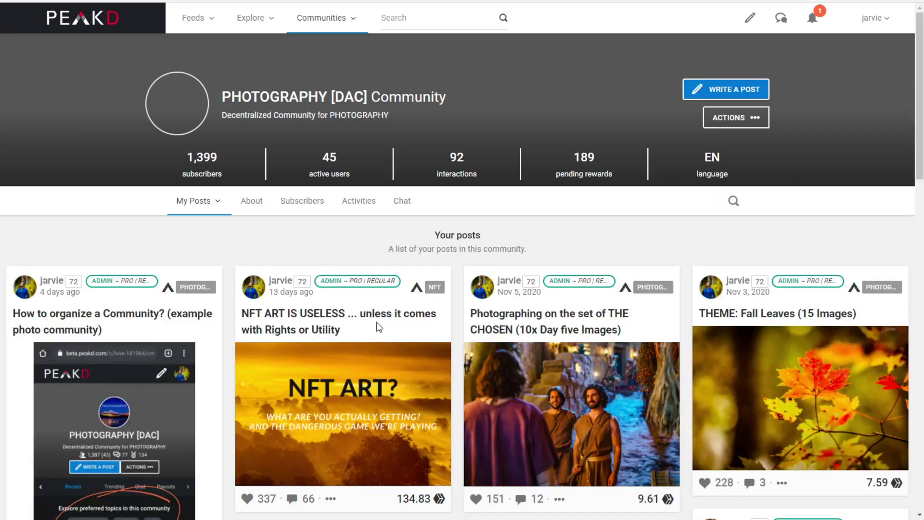
Open the "THEME: Fall Leaves (15 Images)" post for editing and examine the community's preferred topics offered below its tags.
scroll(402, 347, down, 2)
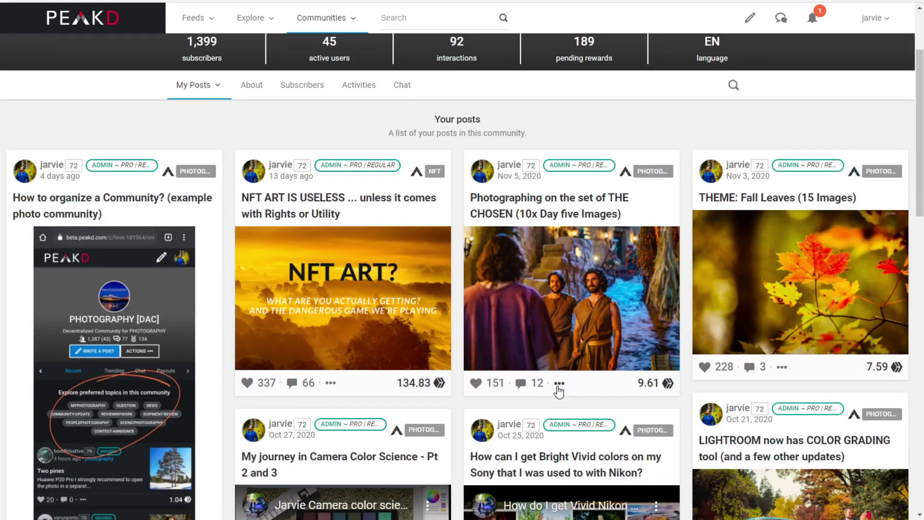
click(781, 367)
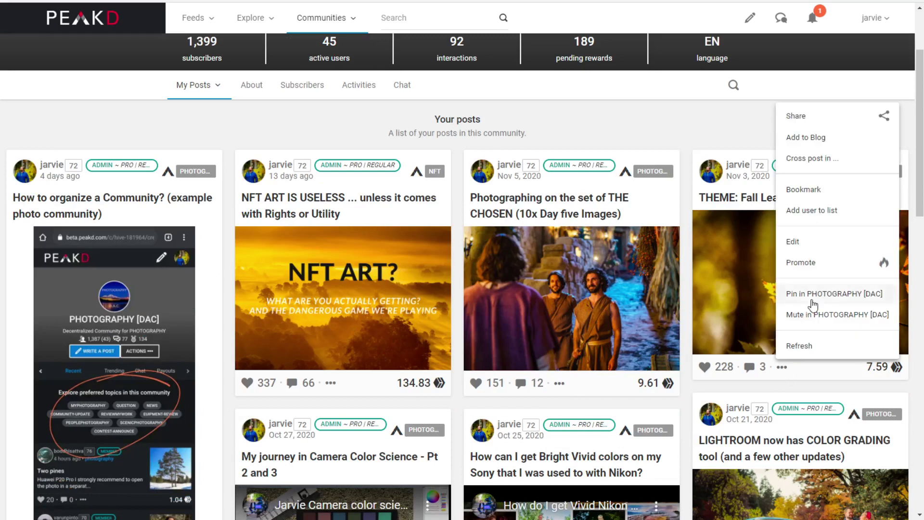
click(809, 239)
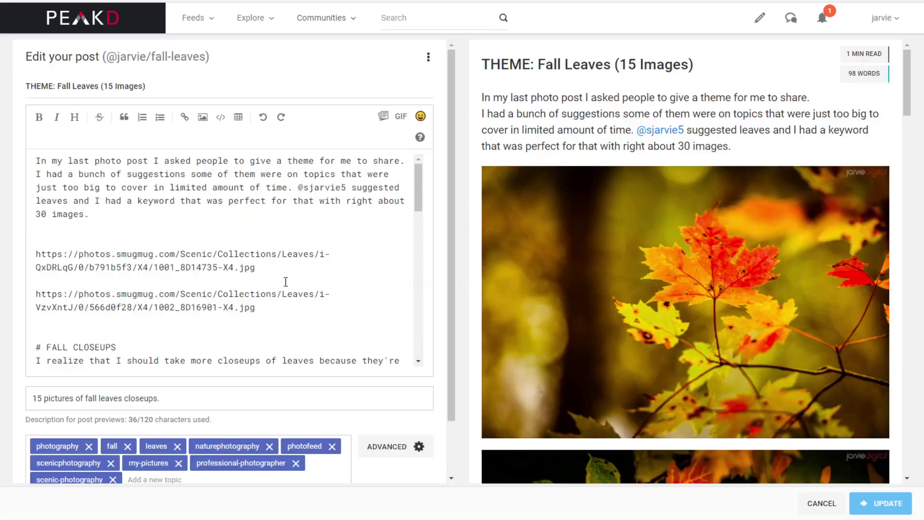
scroll(159, 433, down, 2)
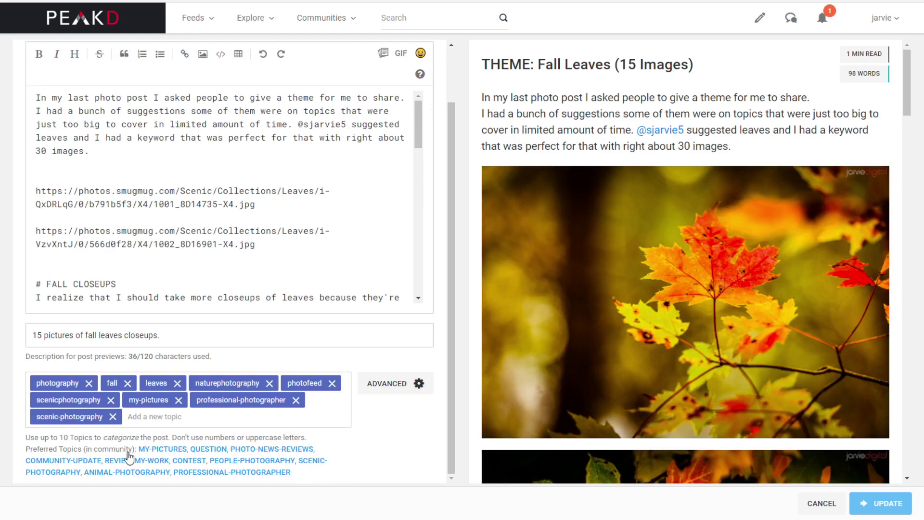
drag(38, 446, 92, 450)
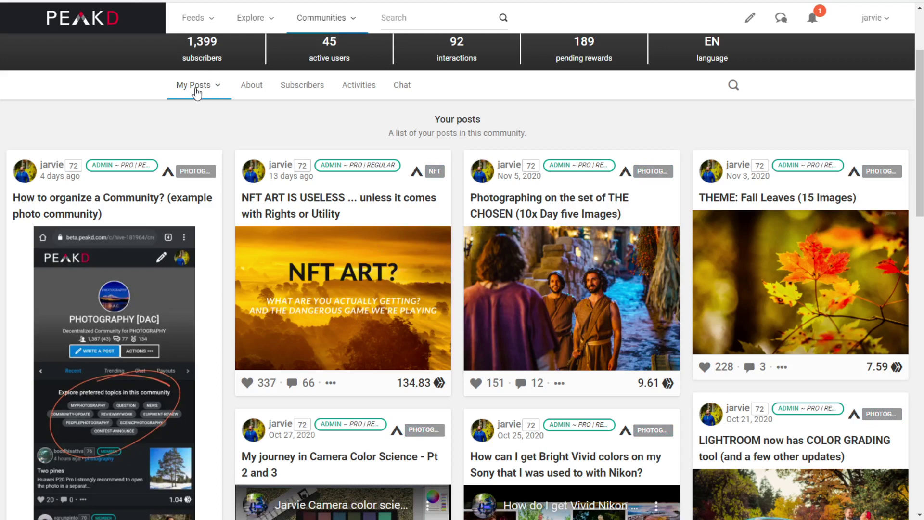
Return to the community's general post feed and filter it by the scenic-photography preferred topic.
scroll(221, 98, up, 3)
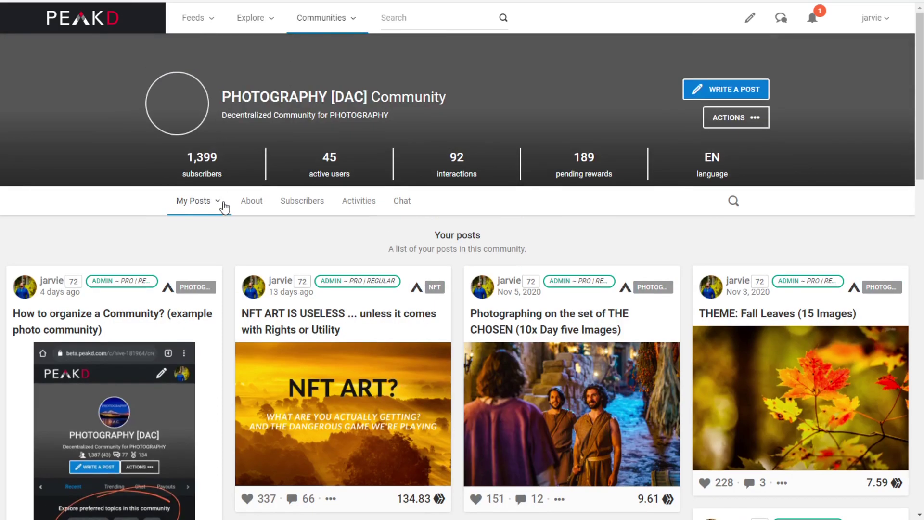
click(224, 206)
click(232, 222)
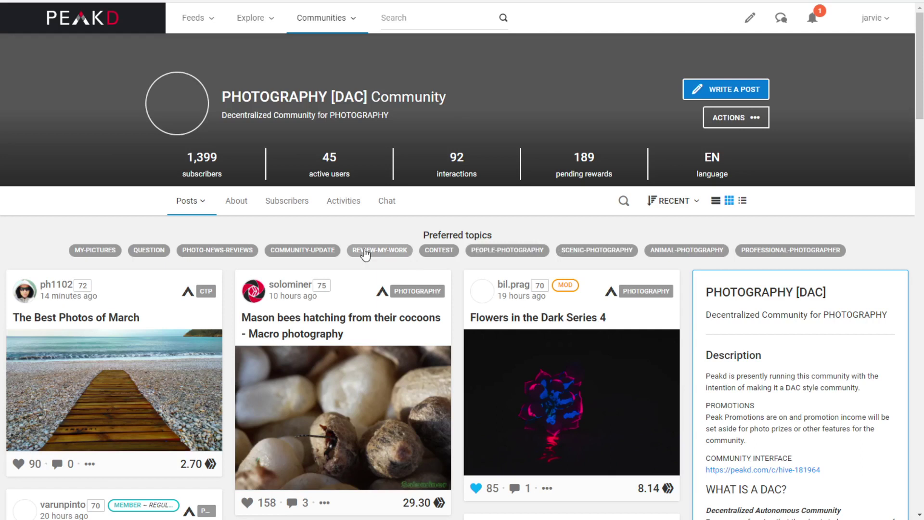
click(576, 252)
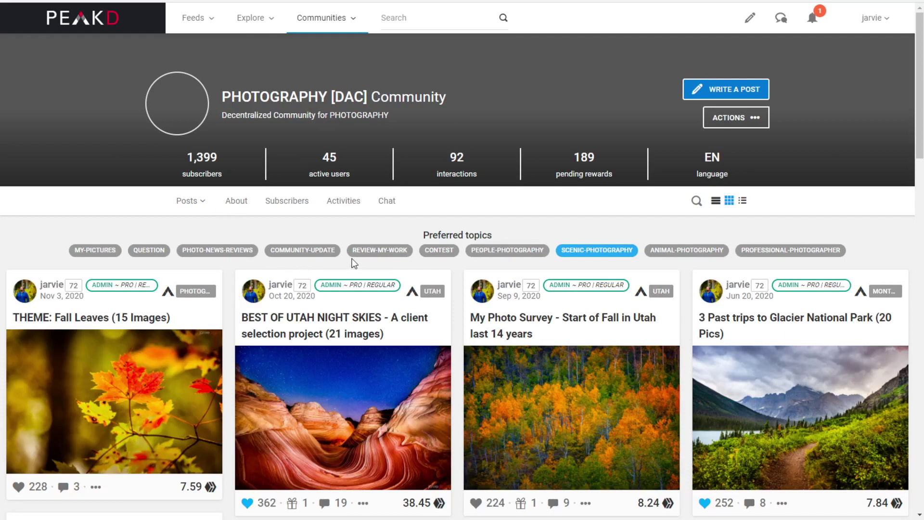
Browse the community posts listed under the scenic-photography topic.
scroll(354, 262, down, 1)
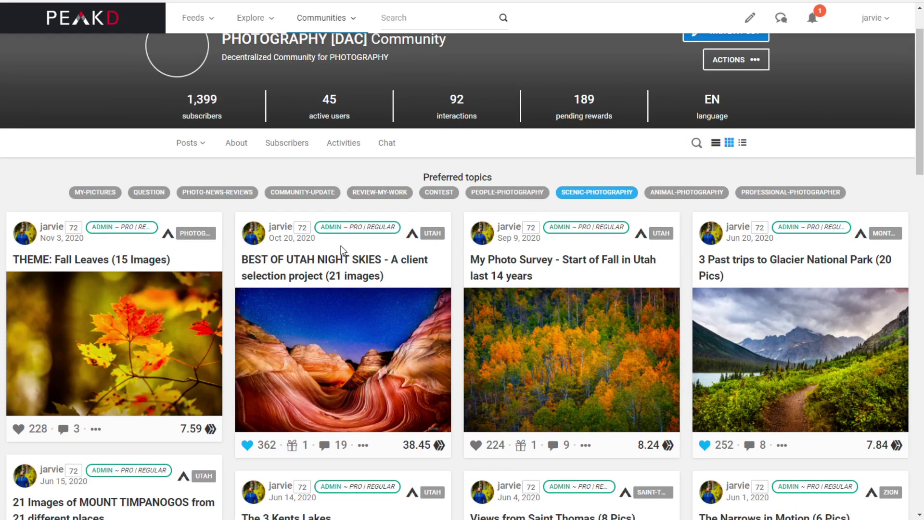
scroll(341, 246, down, 1)
scroll(341, 245, up, 2)
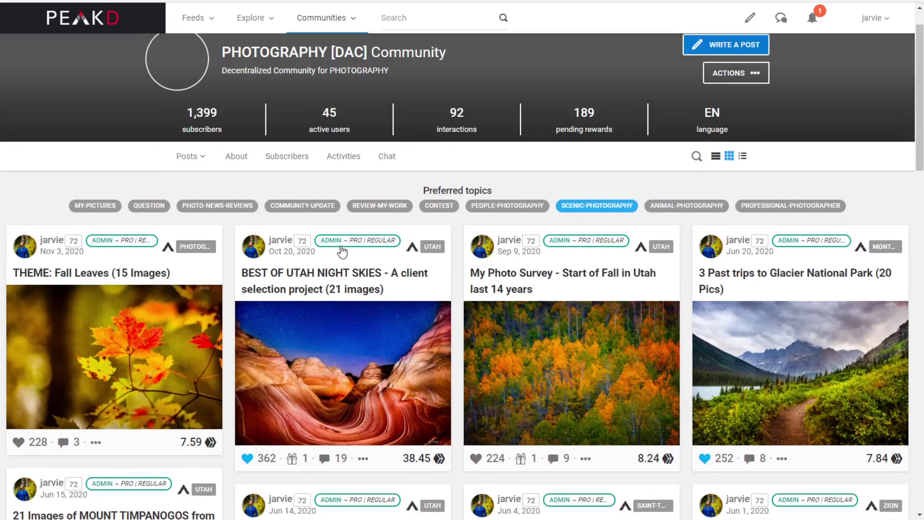
scroll(342, 249, down, 2)
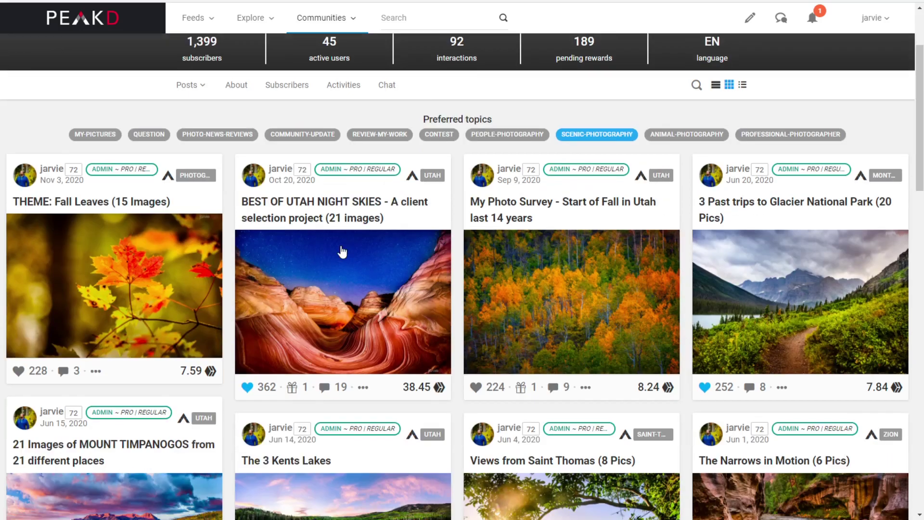
scroll(342, 251, down, 9)
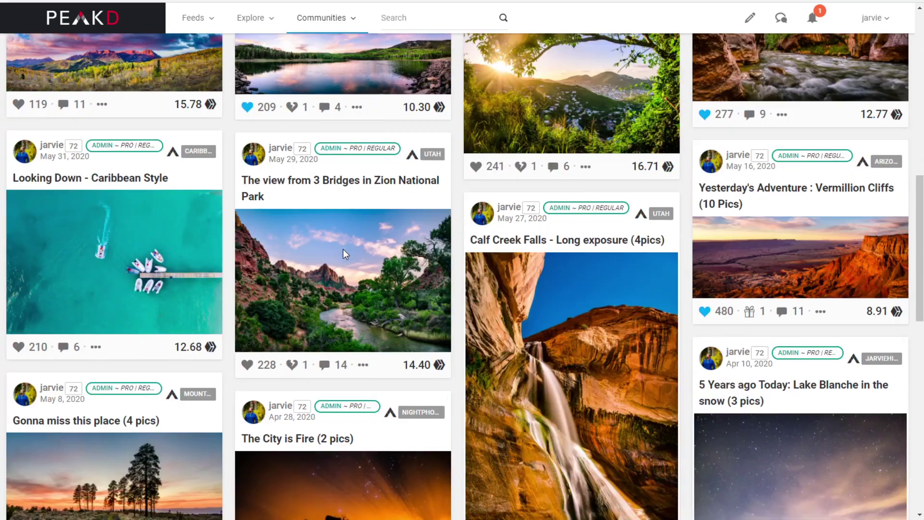
scroll(343, 250, down, 9)
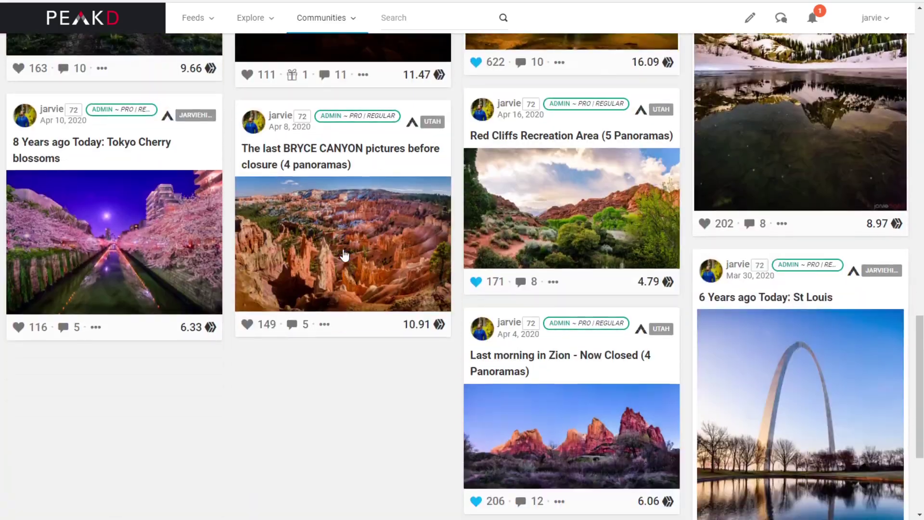
scroll(345, 255, down, 2)
scroll(344, 255, up, 9)
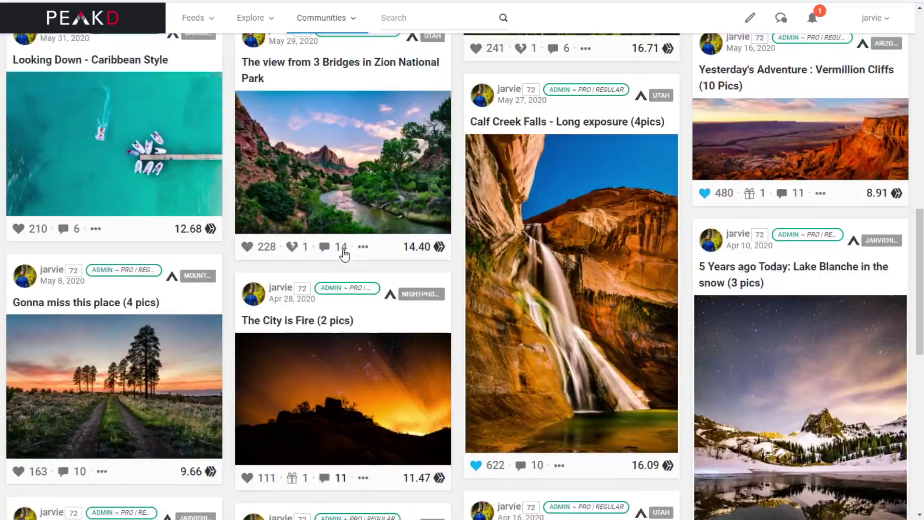
scroll(344, 255, up, 12)
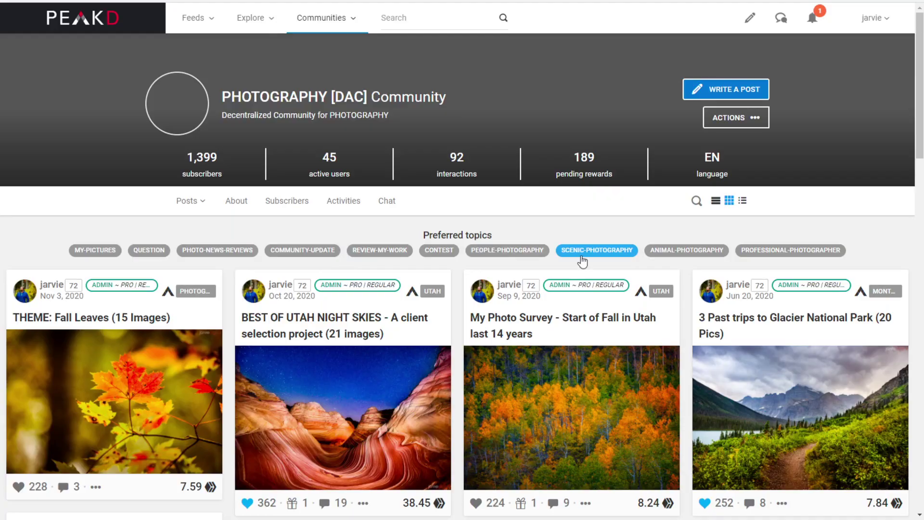
Filter the community feed by the people-photography preferred topic and look through its posts.
click(480, 254)
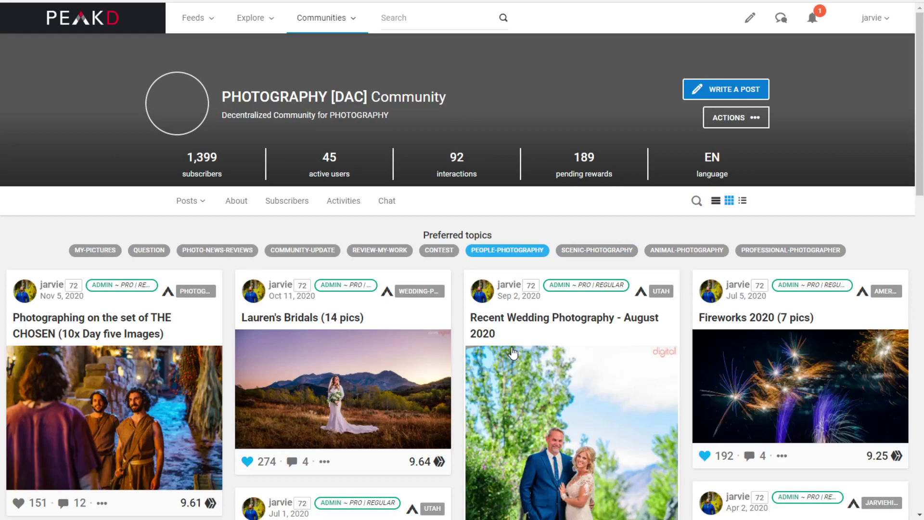
scroll(510, 354, down, 2)
scroll(508, 355, down, 15)
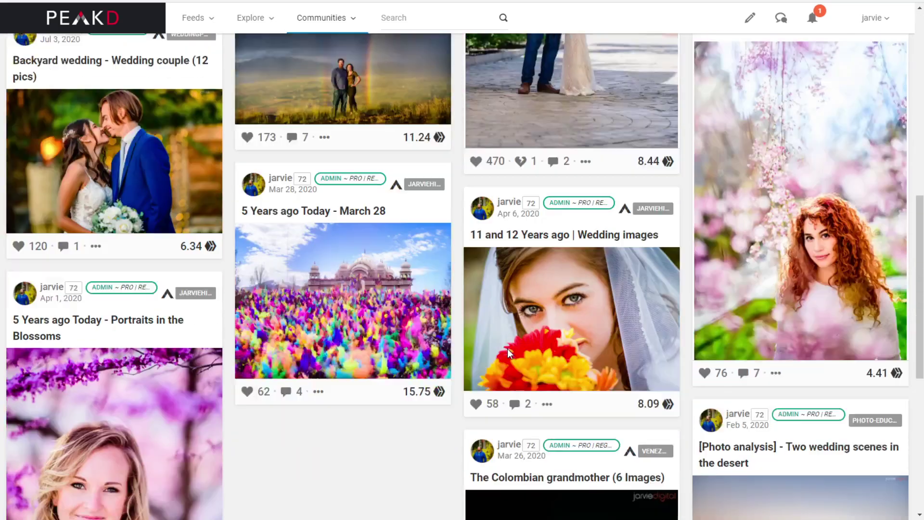
scroll(507, 354, down, 3)
scroll(507, 354, up, 20)
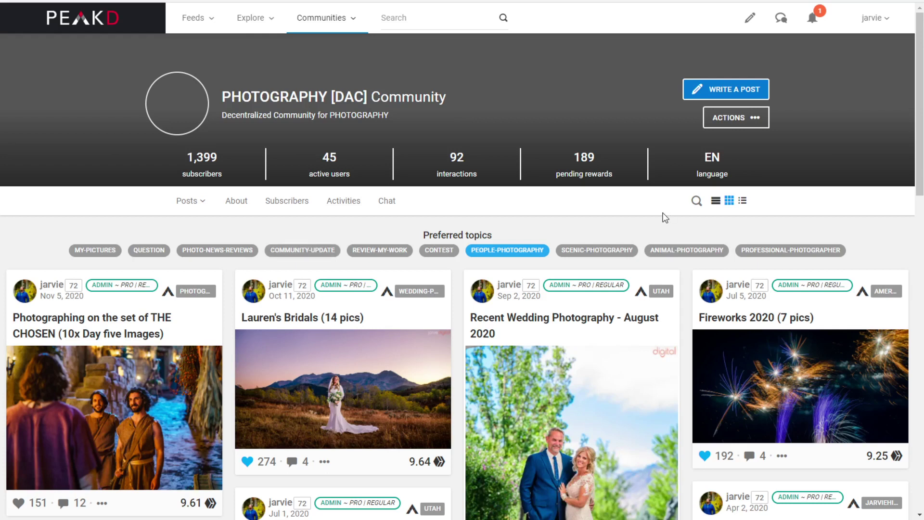
Open the community's settings and show the other options, including Preferred Topics and the BeeChat channel.
click(754, 118)
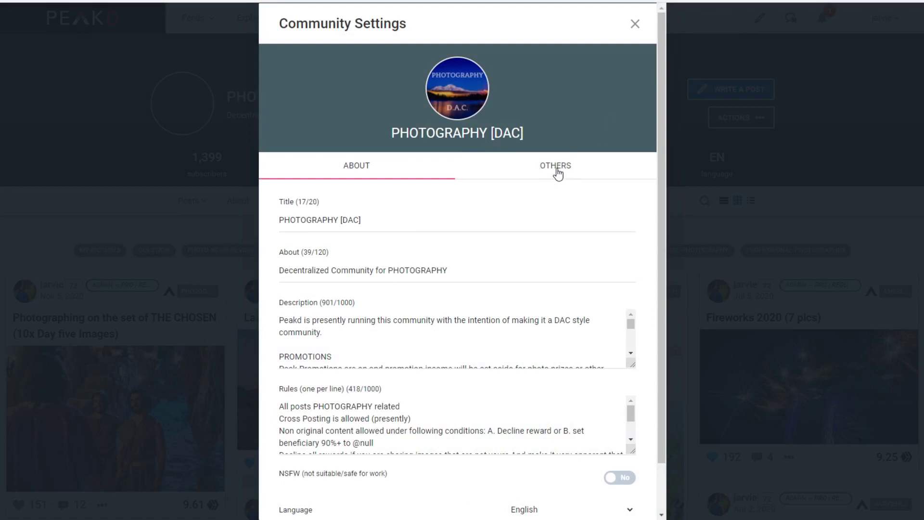
scroll(557, 173, down, 1)
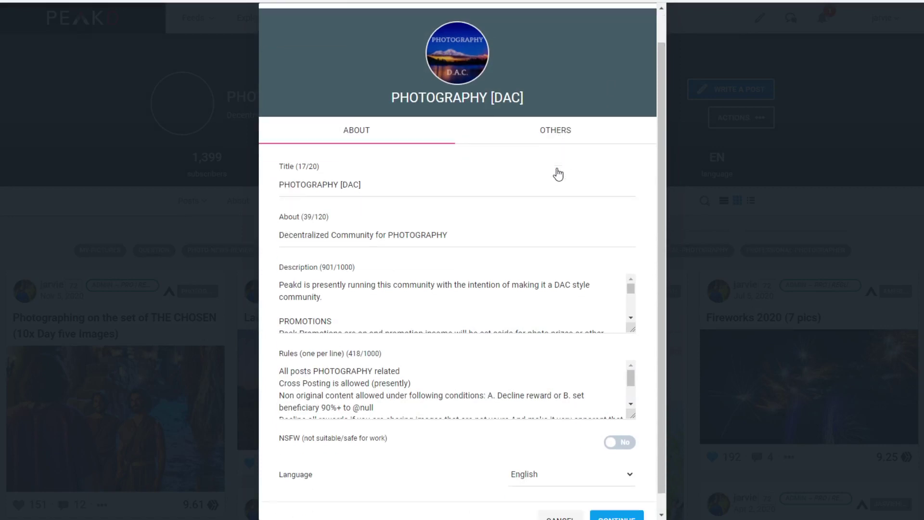
click(564, 118)
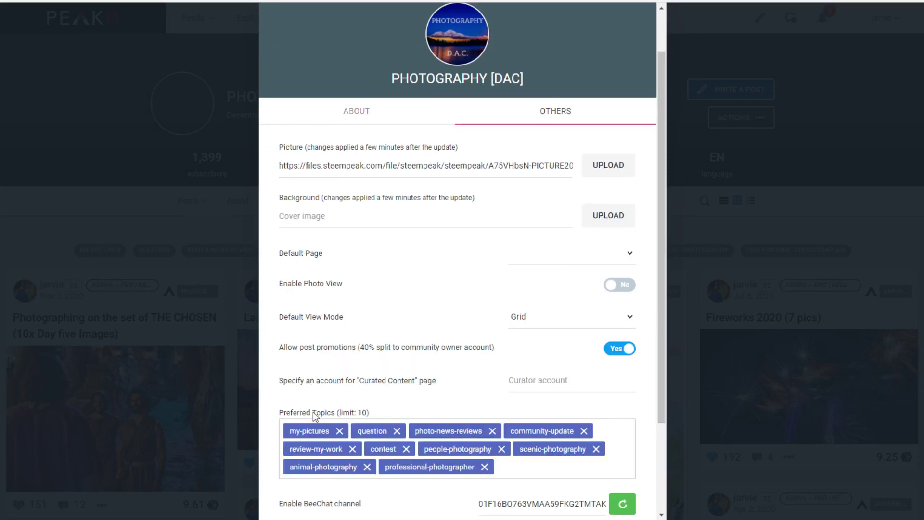
scroll(312, 411, down, 2)
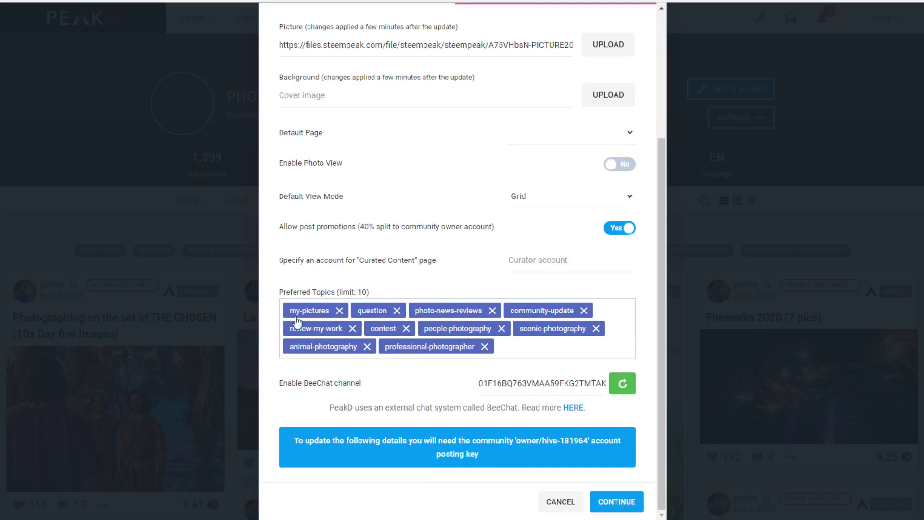
Examine the community's preferred topics, view mode, promotion and BeeChat channel settings.
drag(428, 347, 452, 351)
scroll(391, 293, up, 3)
scroll(392, 301, down, 2)
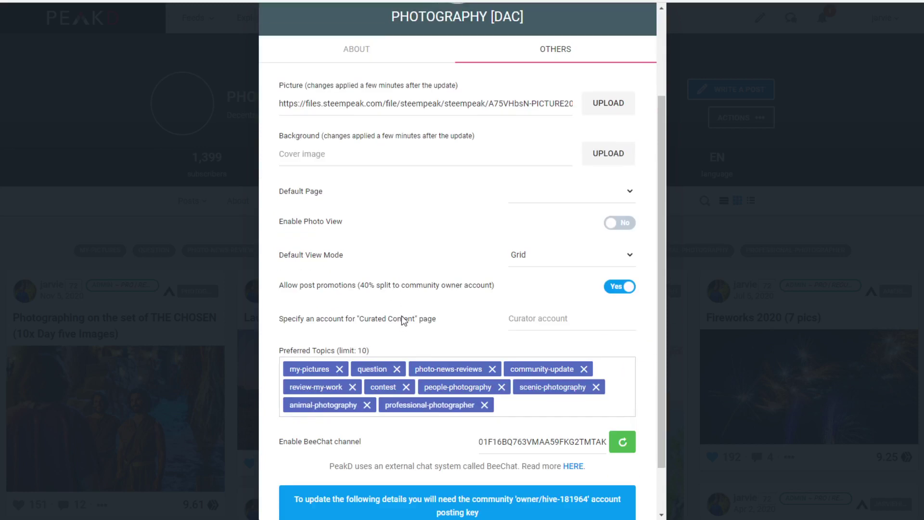
scroll(401, 316, down, 1)
scroll(401, 316, up, 3)
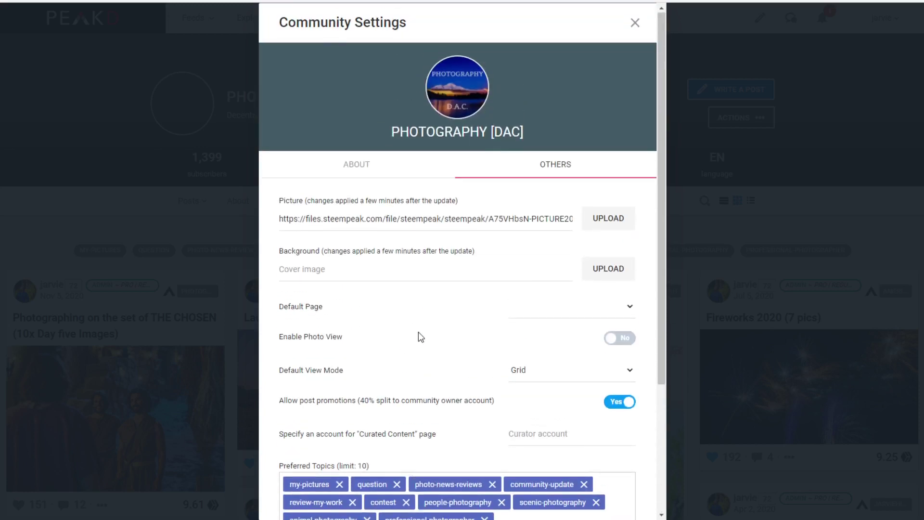
scroll(418, 332, down, 2)
scroll(420, 343, up, 2)
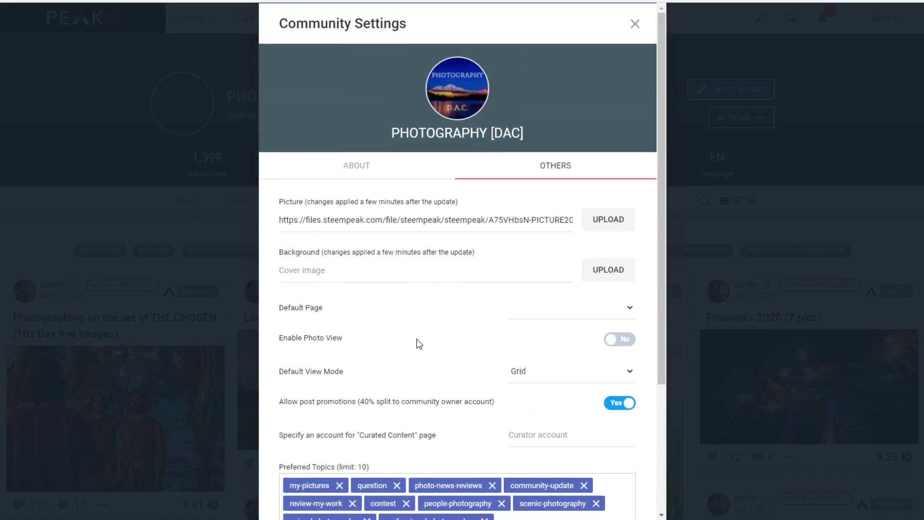
scroll(419, 344, down, 1)
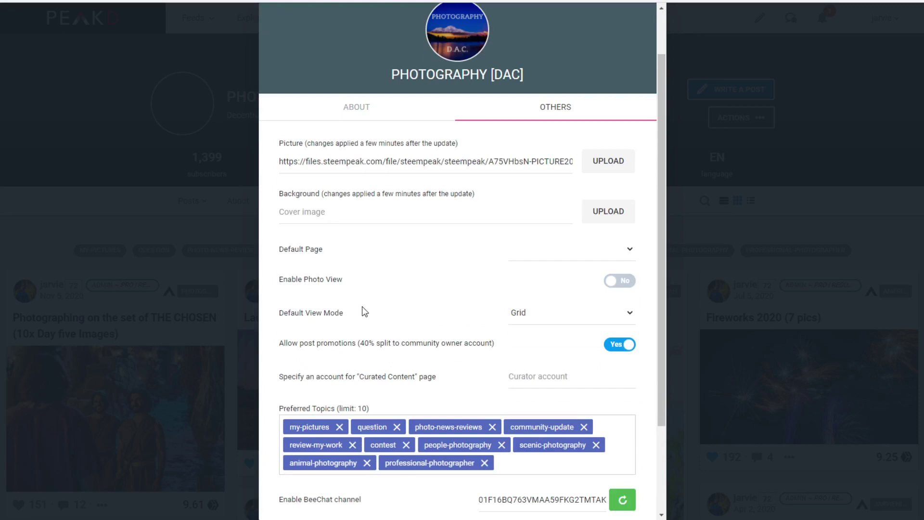
scroll(398, 368, down, 2)
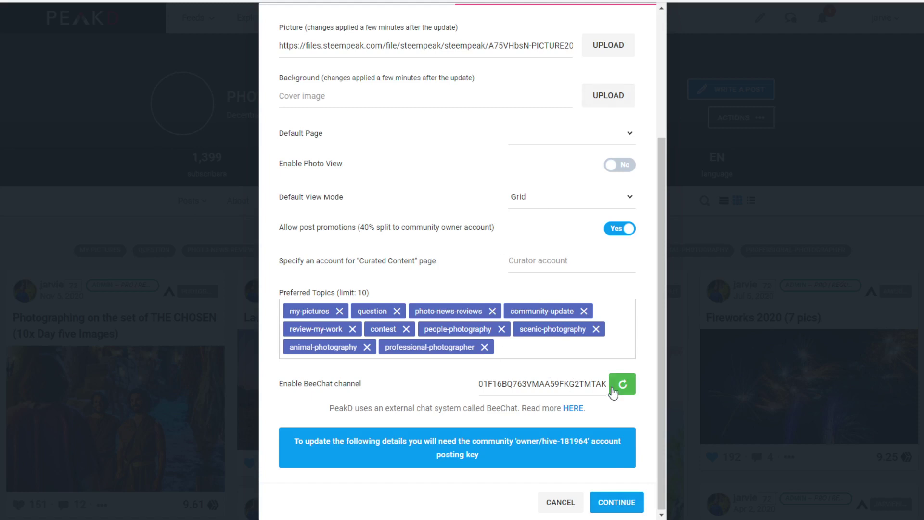
Set the community's Default Page to Recent, submit the settings and confirm the Hive Keychain broadcast.
scroll(491, 178, up, 4)
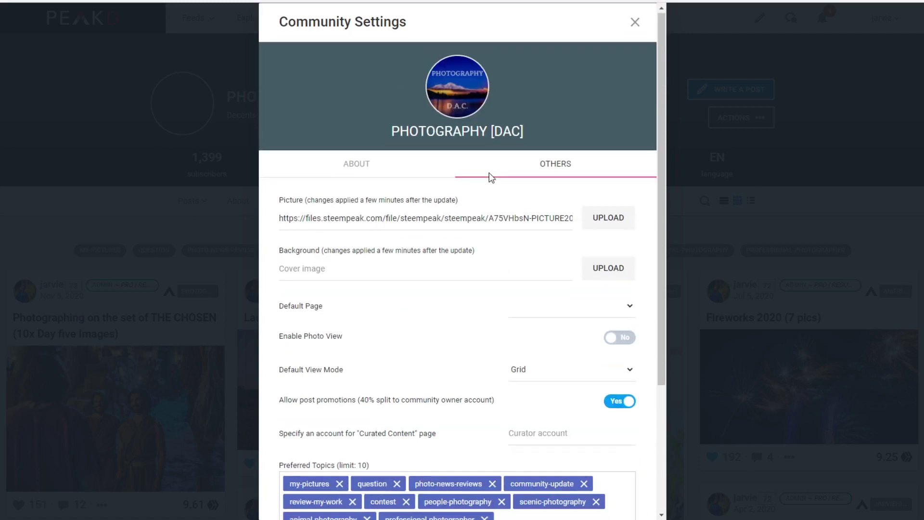
click(559, 311)
click(538, 324)
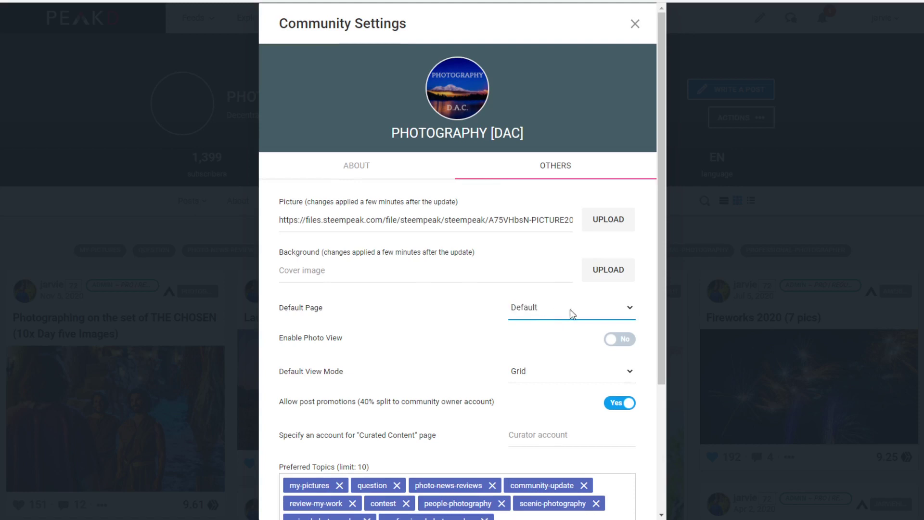
scroll(606, 313, down, 4)
scroll(594, 442, up, 4)
key(Down)
scroll(506, 297, down, 4)
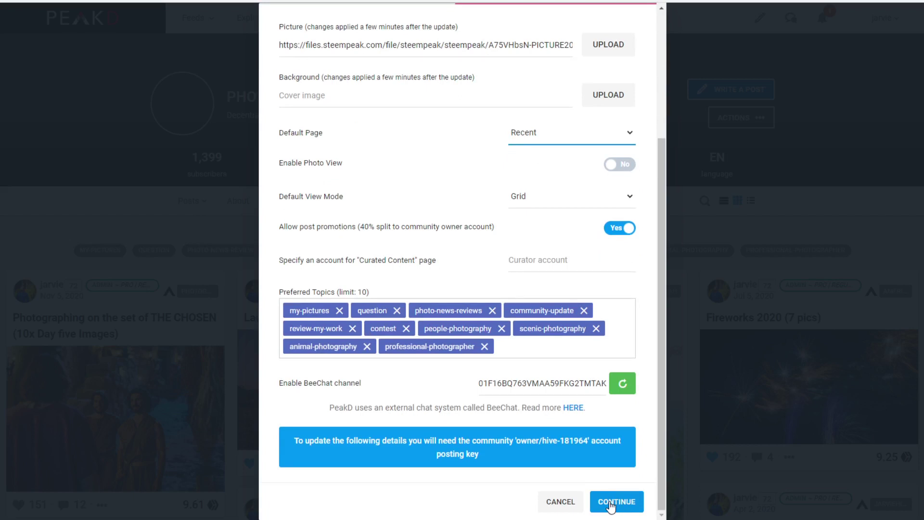
click(610, 503)
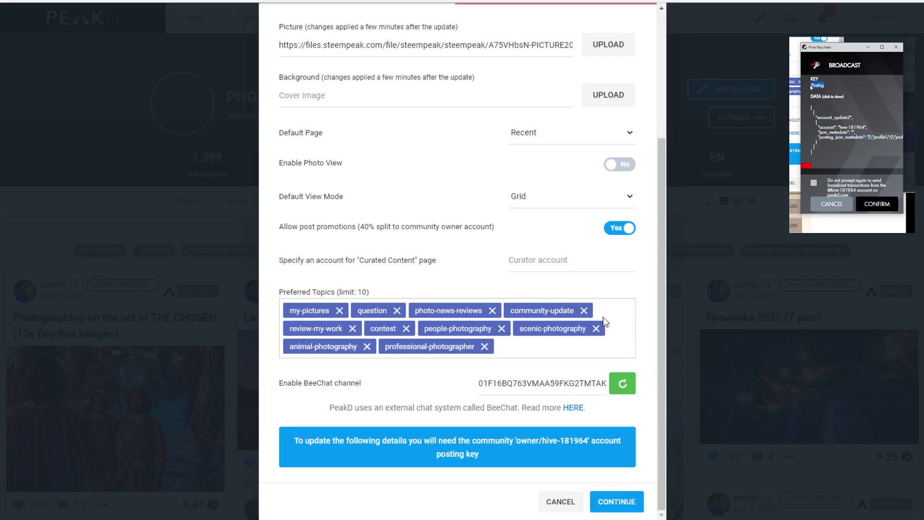
click(875, 204)
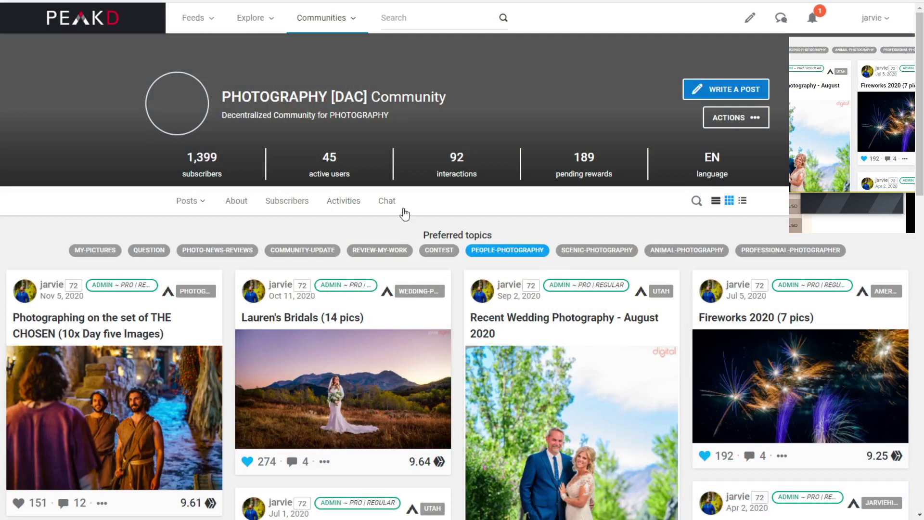
Reopen the community's other settings, highlight the BeeChat channel ID, and cancel without saving.
click(753, 118)
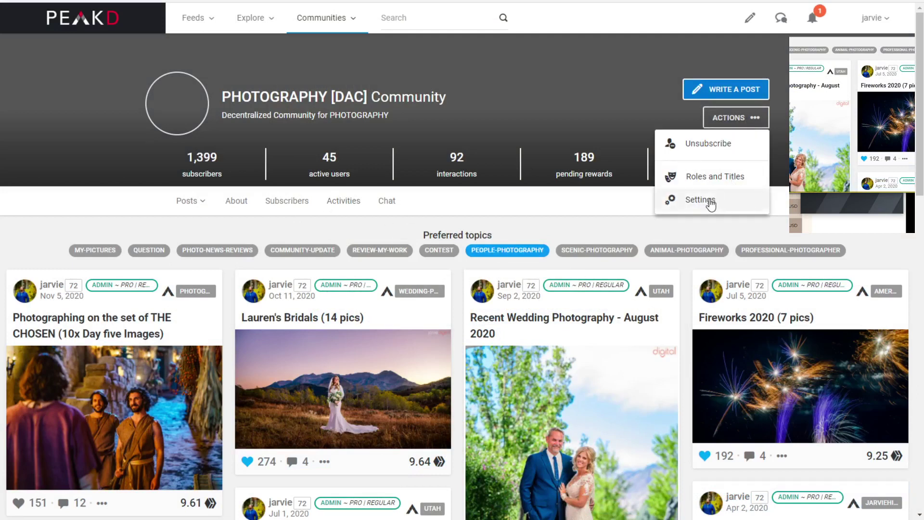
click(387, 203)
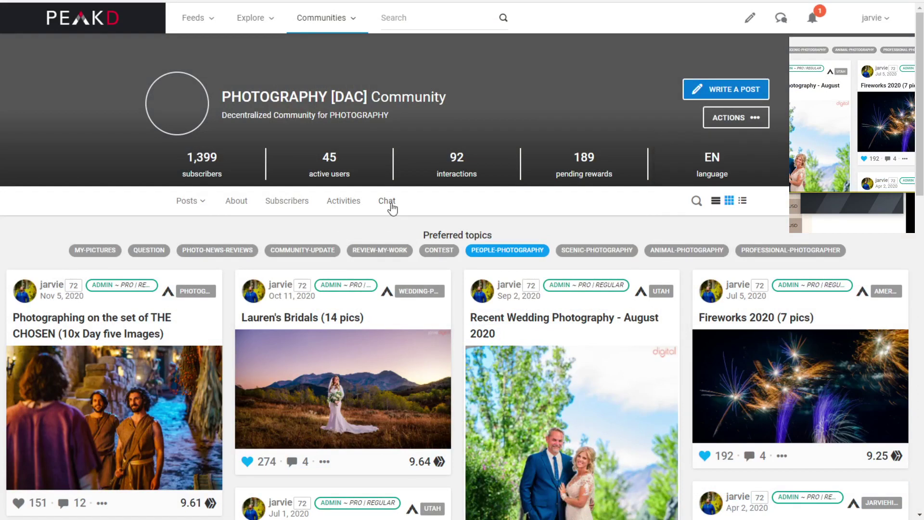
click(737, 118)
click(707, 199)
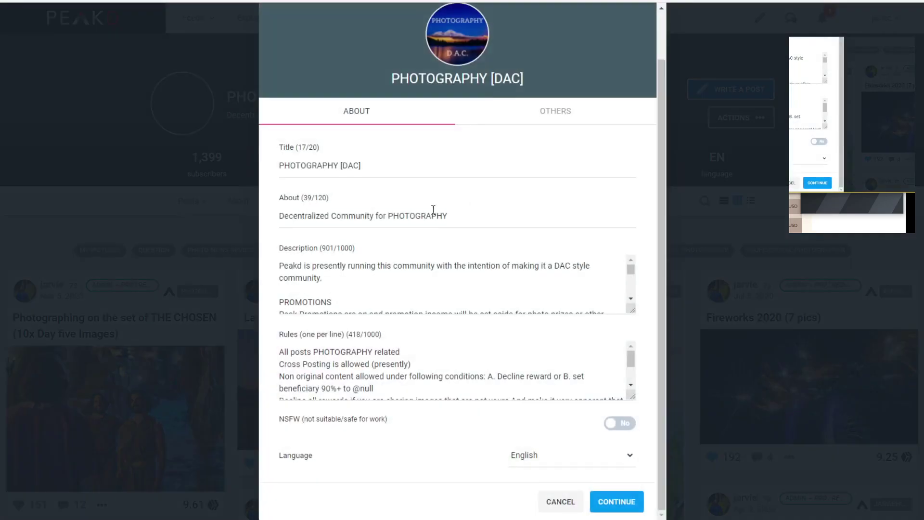
click(573, 107)
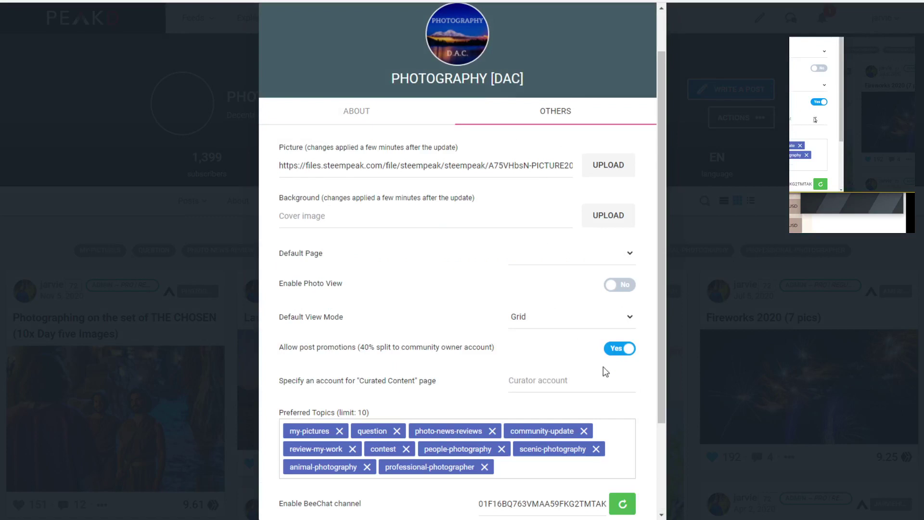
scroll(599, 456, down, 1)
scroll(599, 455, down, 2)
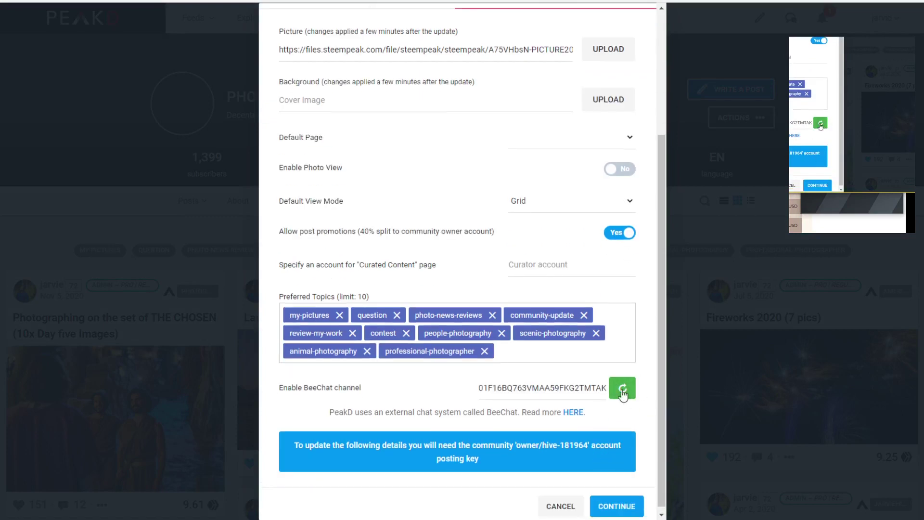
drag(561, 388, 490, 391)
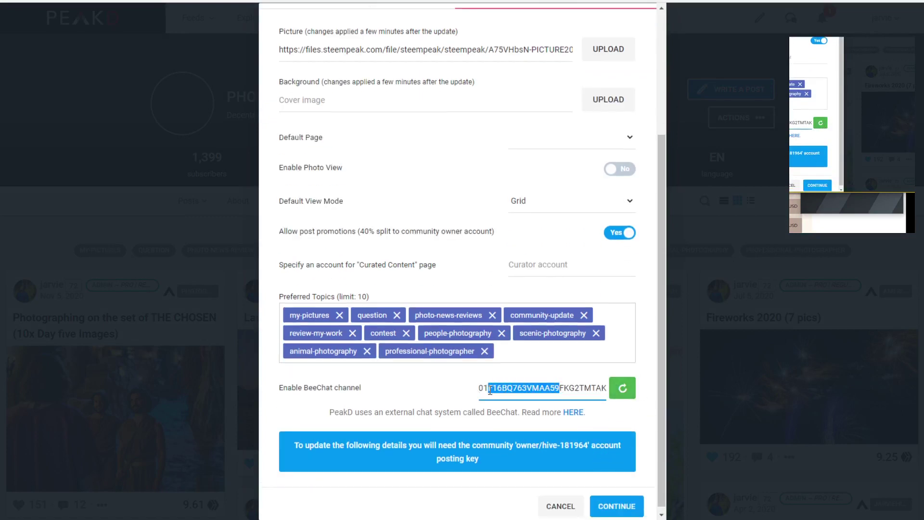
click(557, 508)
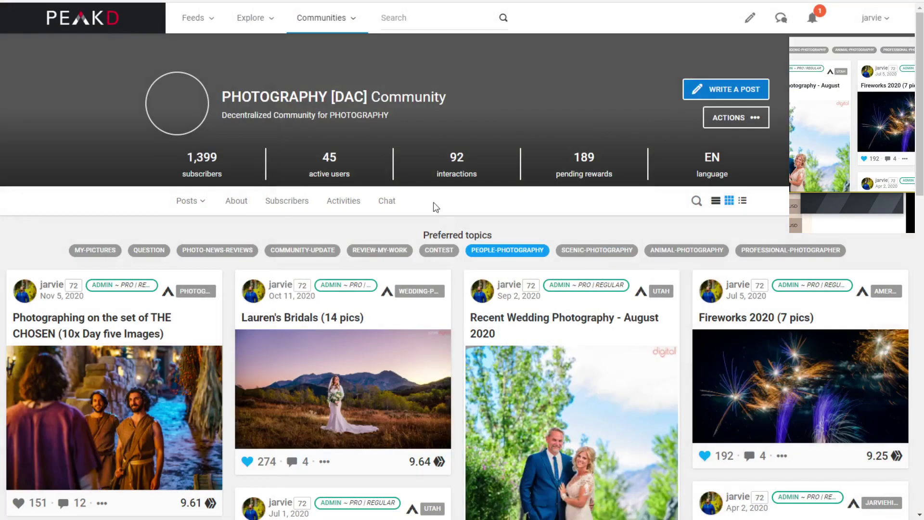
Open the PHOTOGRAPHY [DAC] community's chat and look through its messages and editor.
click(382, 203)
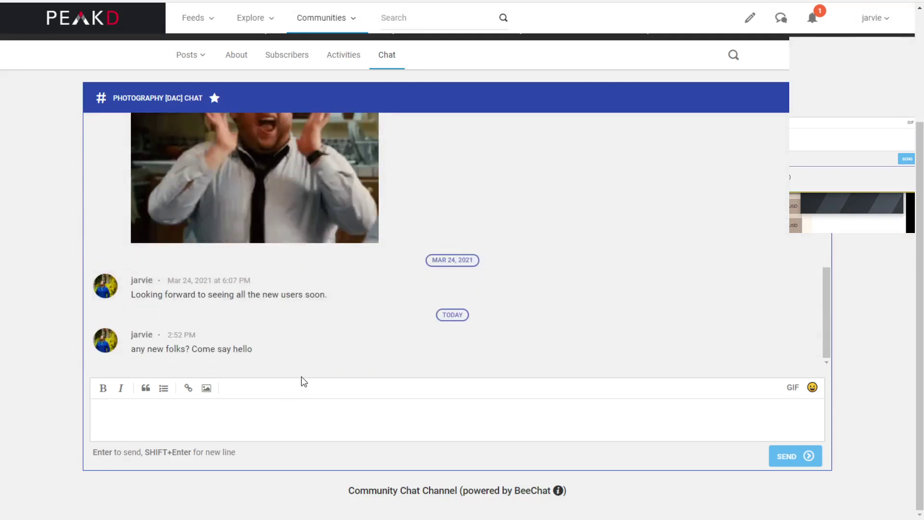
click(206, 388)
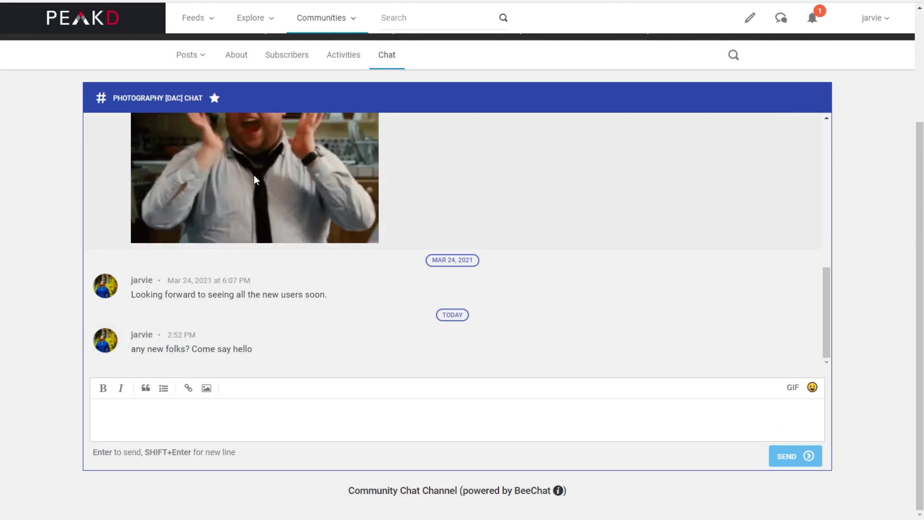
scroll(722, 226, up, 3)
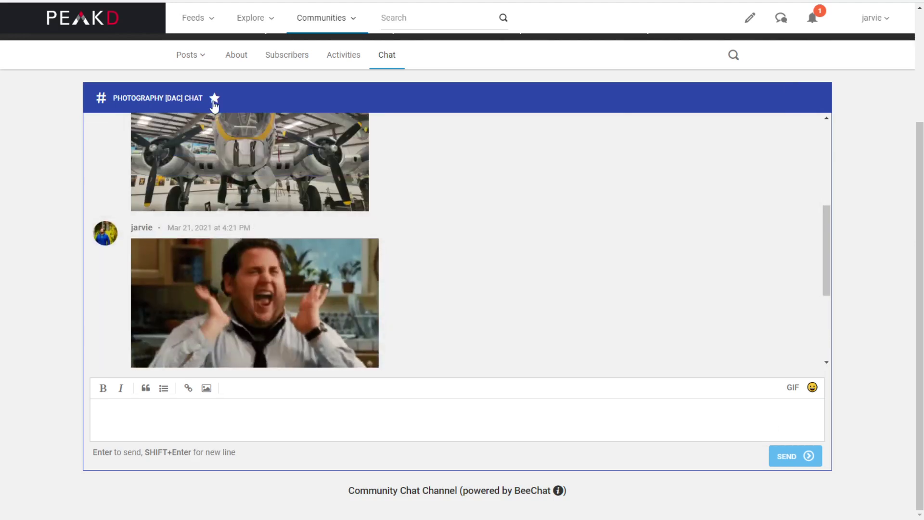
Open the PeakMonsters Chat channel from the main chat page and send the message "hello new people".
click(781, 22)
scroll(92, 352, down, 2)
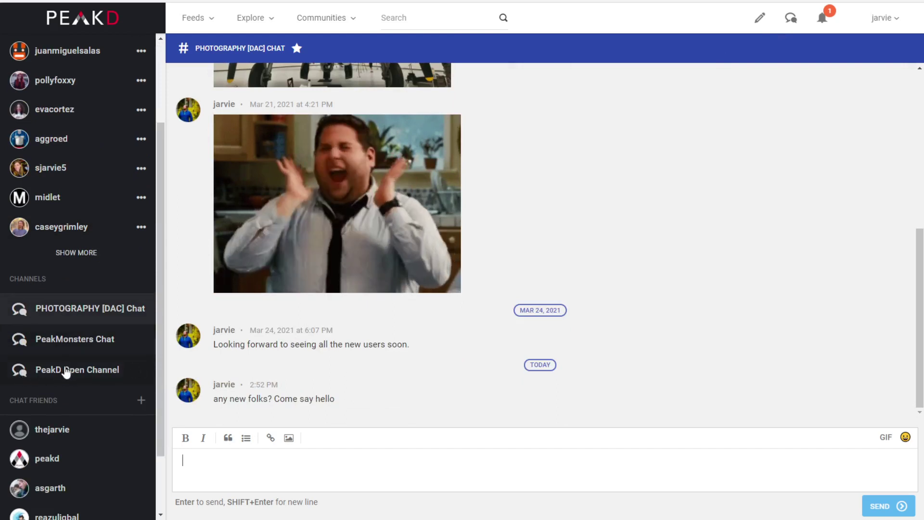
click(75, 340)
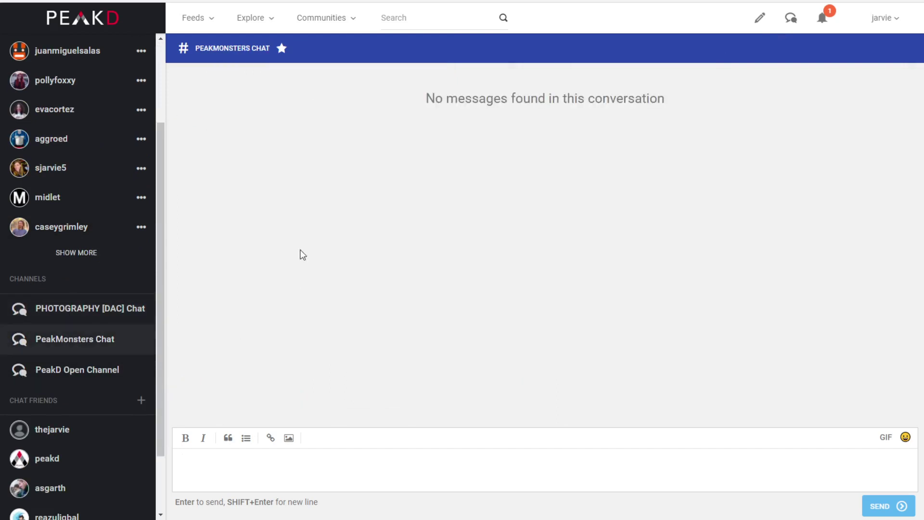
text(hell)
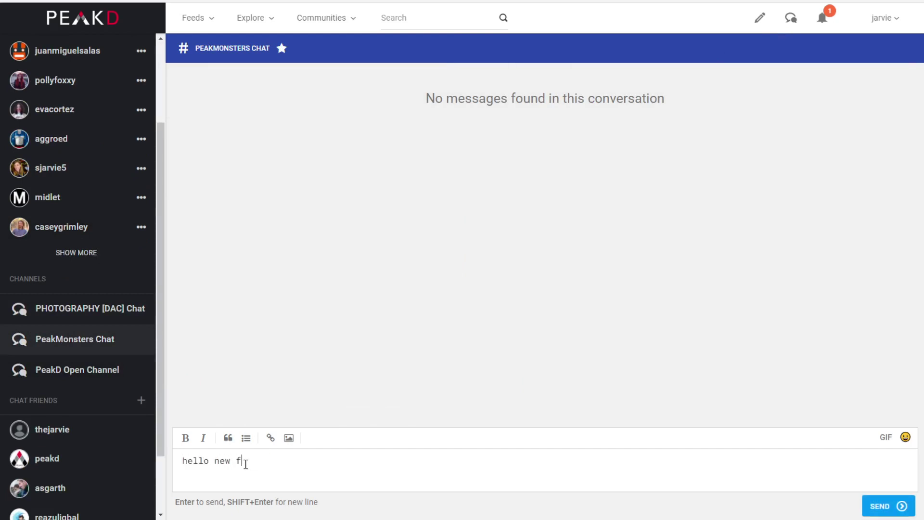
text(o new people)
key(Return)
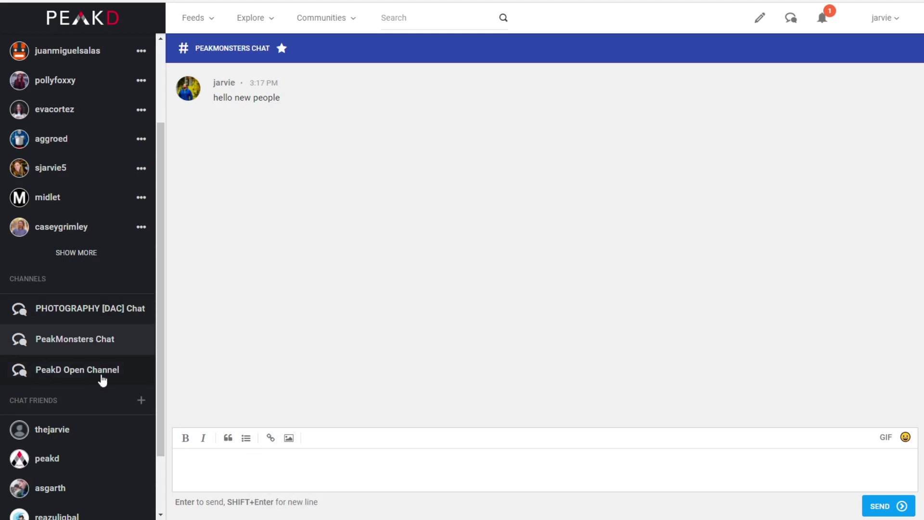
Look through the chat page's lists of conversations, channels and chat friends.
scroll(73, 153, up, 3)
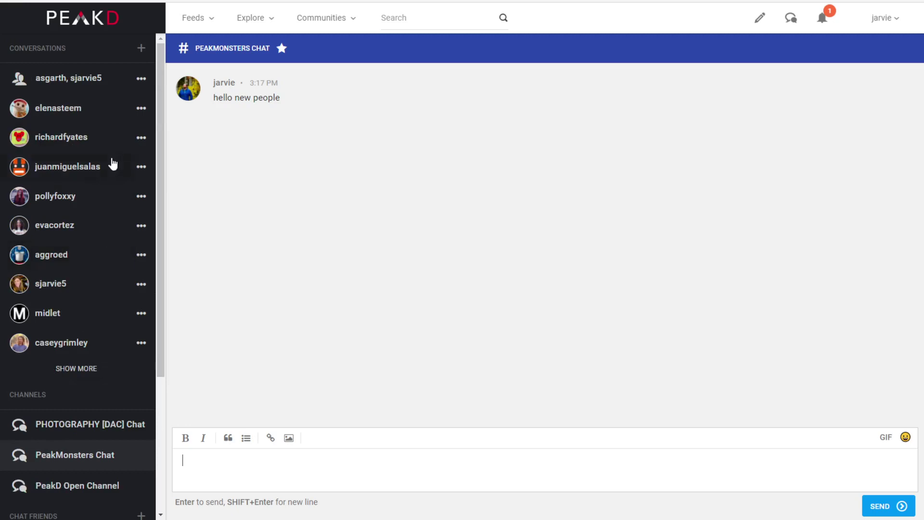
scroll(64, 215, down, 4)
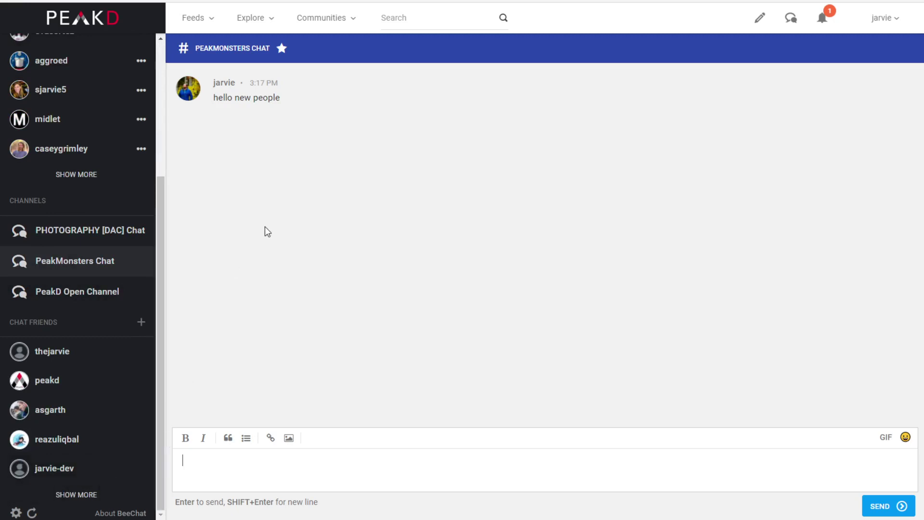
mouse_move(757, 91)
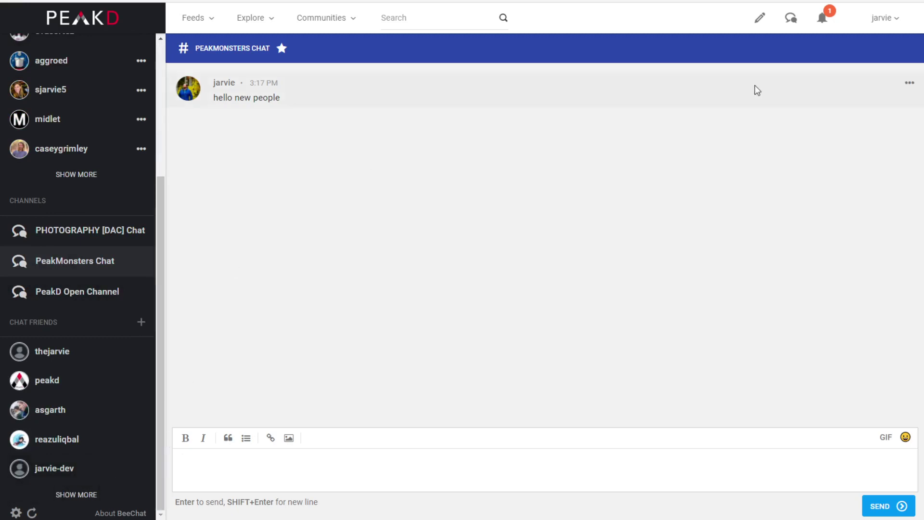
Open the account's general settings and highlight the option "Automatically login into BeeChat".
click(882, 19)
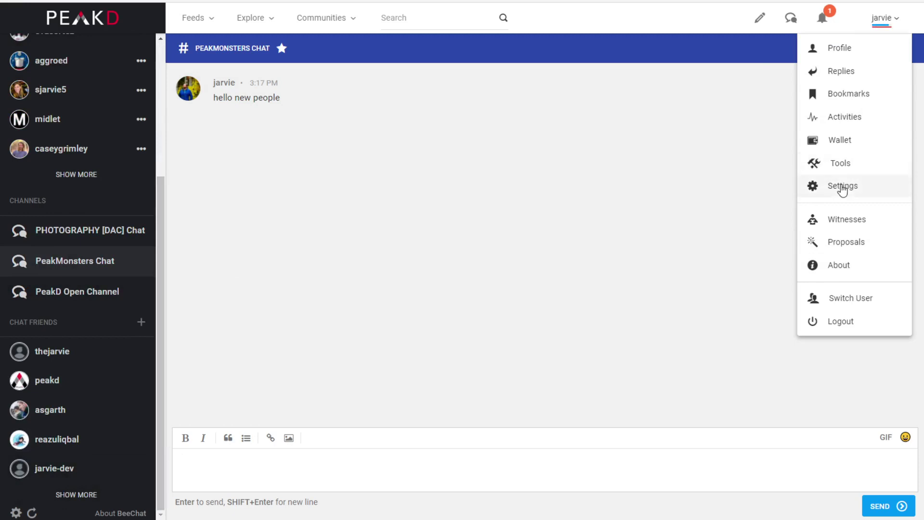
scroll(465, 292, down, 2)
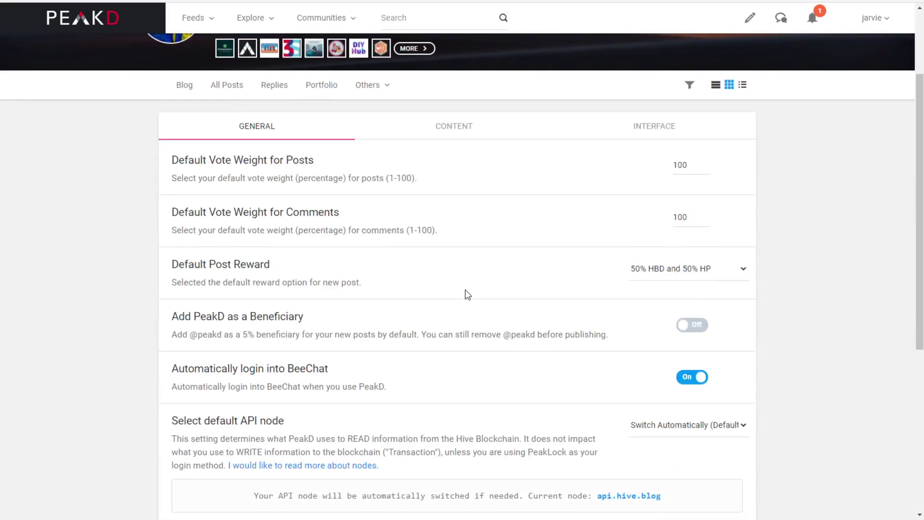
drag(207, 374, 330, 373)
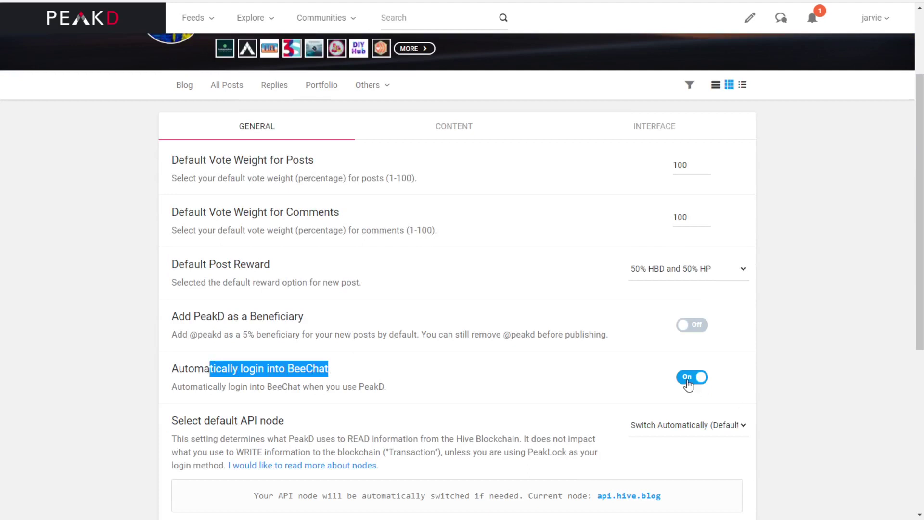
drag(352, 377, 177, 368)
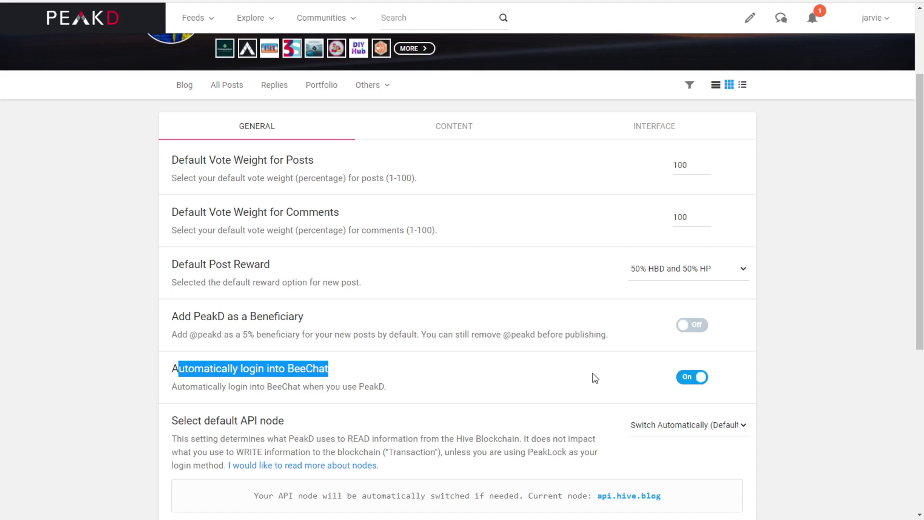
click(102, 371)
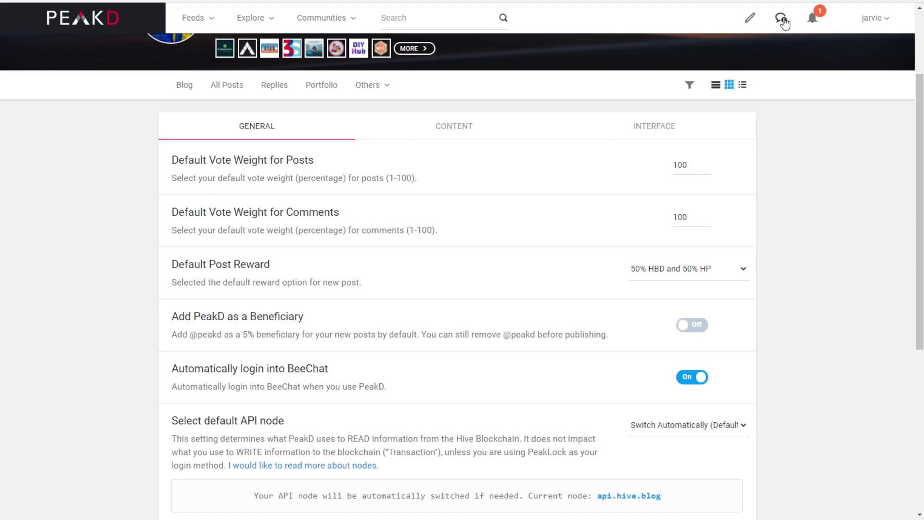
Open the account's notifications and mark them as read.
scroll(385, 107, up, 3)
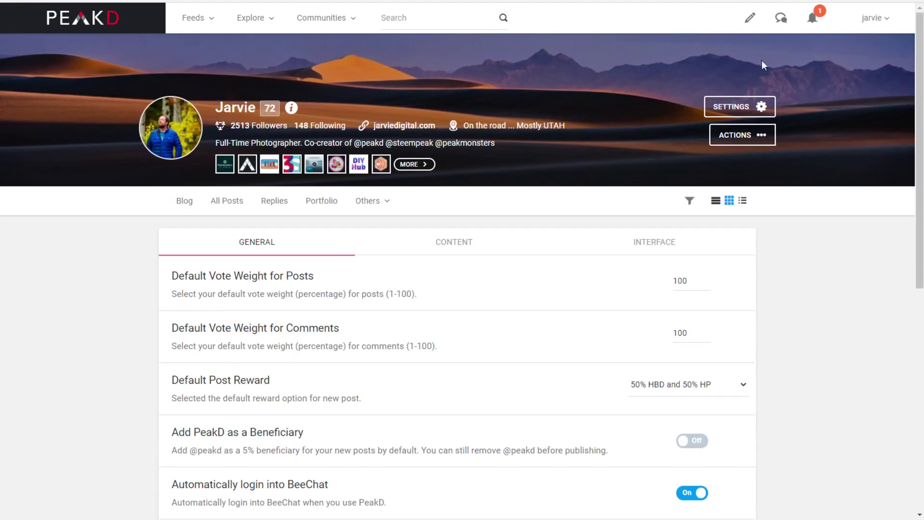
click(813, 19)
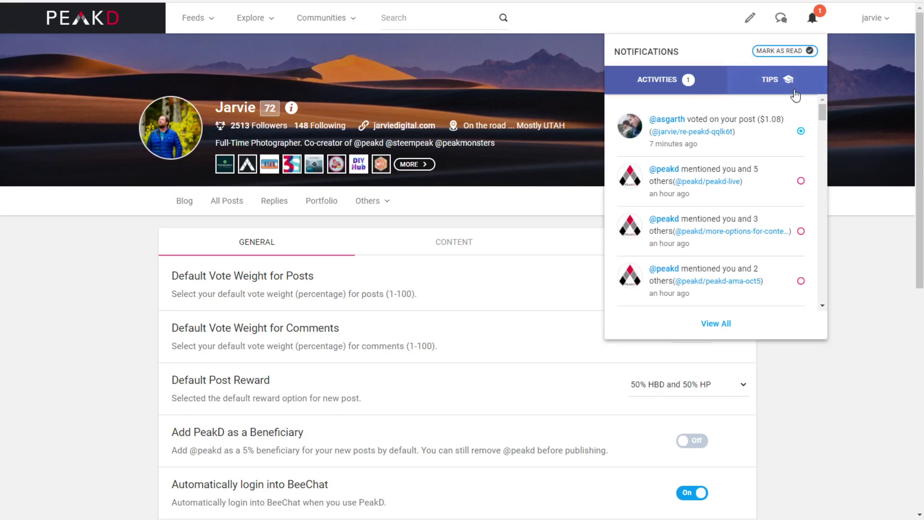
click(791, 53)
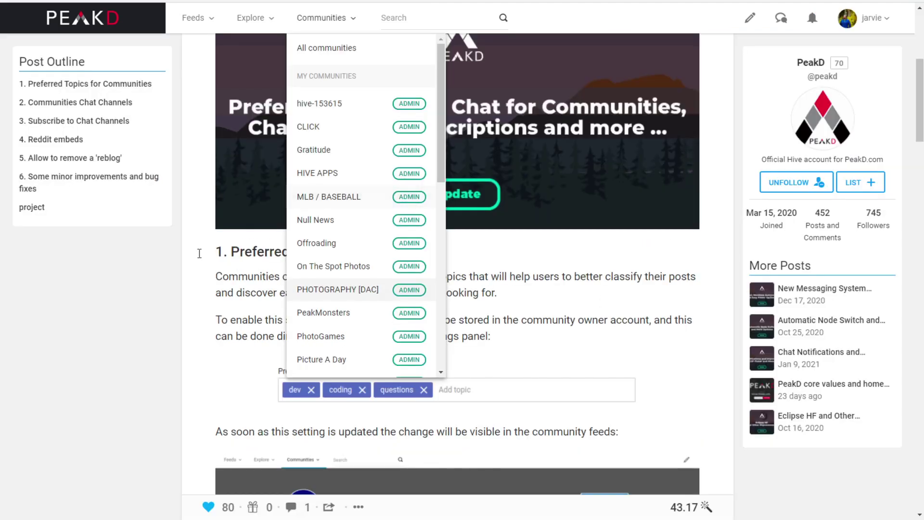
Review the PeakD update post, highlighting the headings for Preferred Topics, Communities Chat Channels and Subscribe to Chat Channels.
click(188, 287)
scroll(188, 287, down, 2)
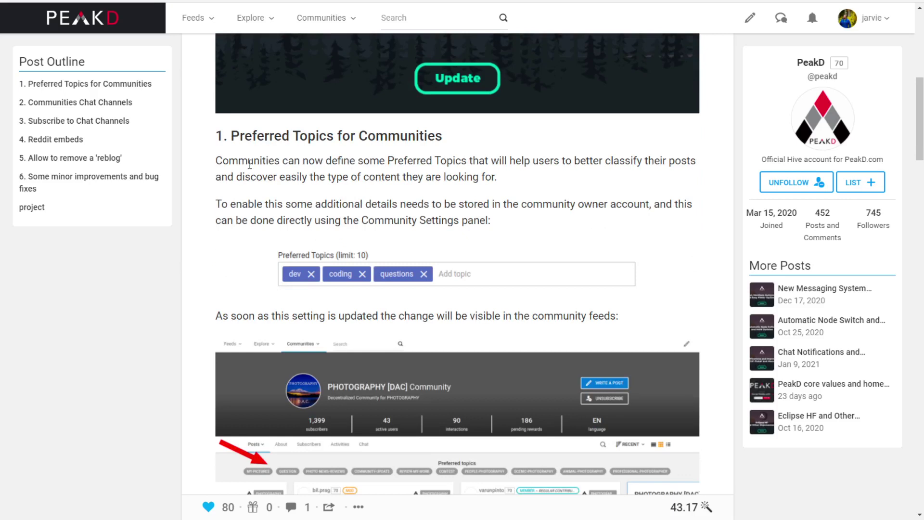
drag(265, 136, 437, 138)
scroll(291, 243, down, 6)
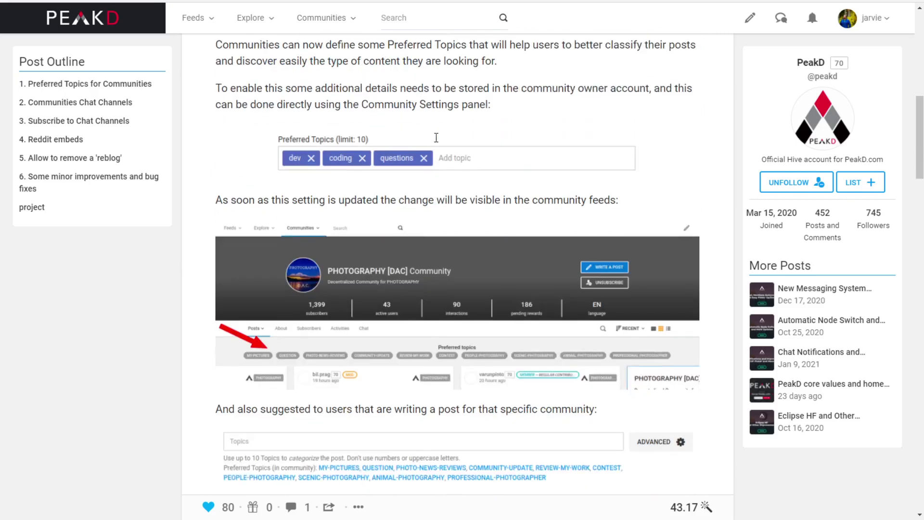
drag(251, 279, 426, 272)
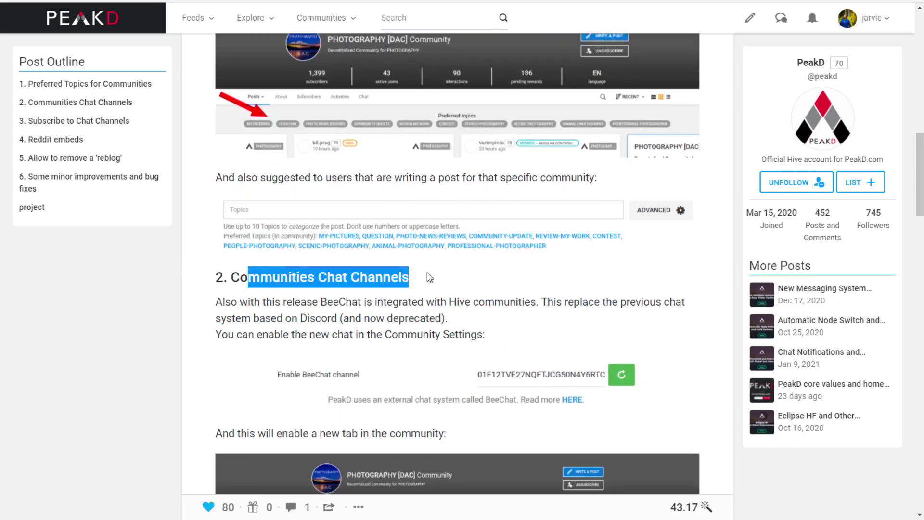
scroll(412, 276, down, 6)
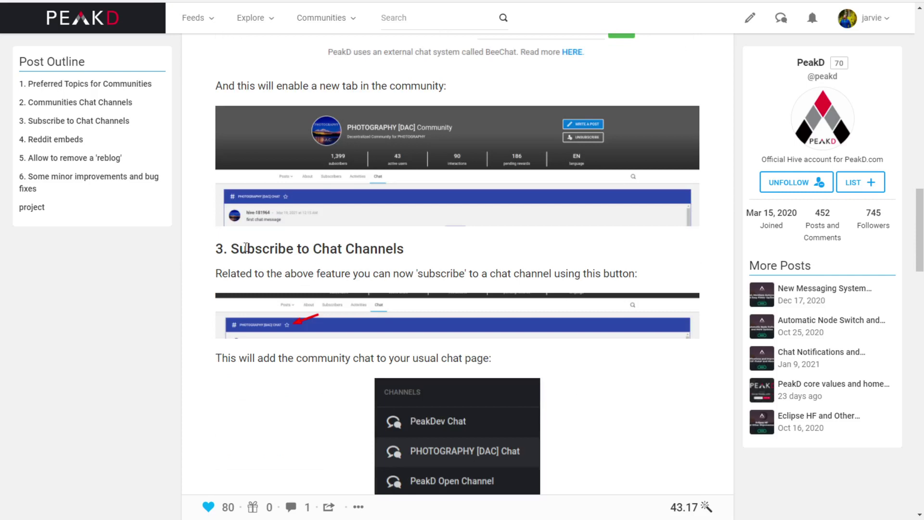
drag(240, 249, 363, 249)
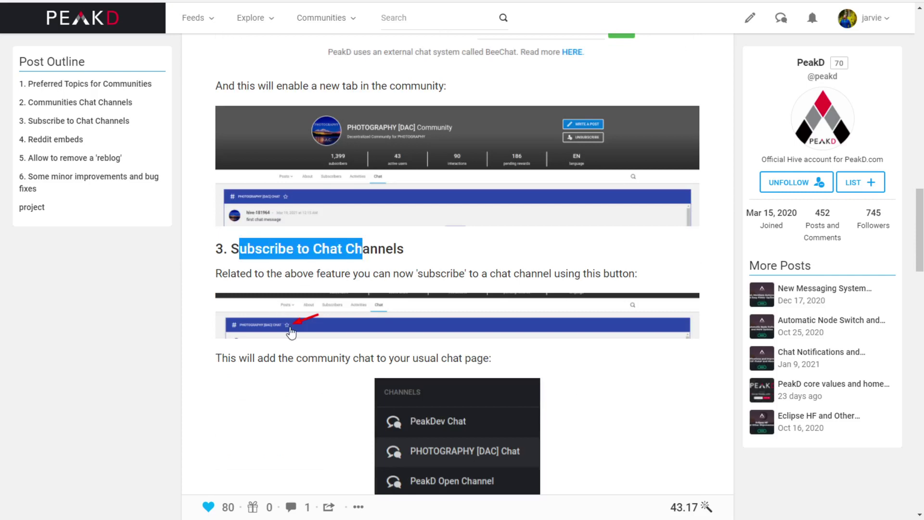
Review the update post, highlighting the headings "Disable BeeChat for some account" and "Reddit embeds".
scroll(290, 332, down, 4)
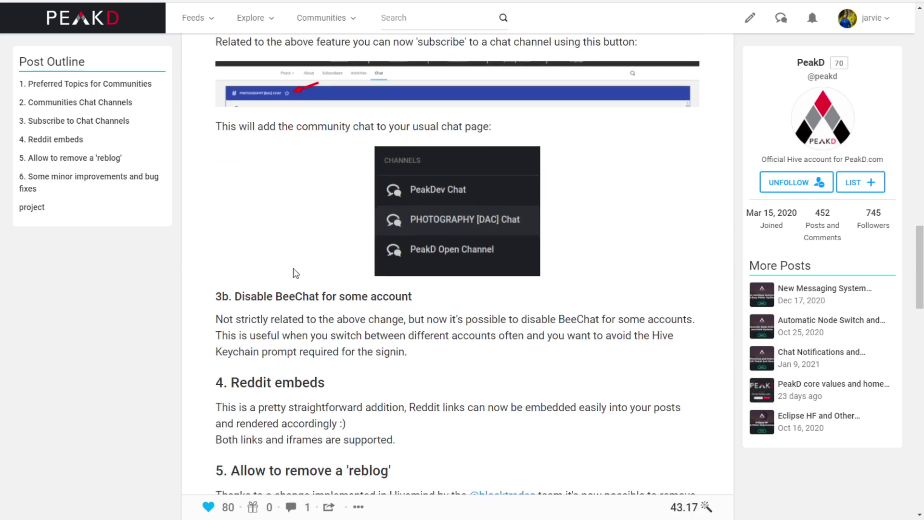
scroll(295, 273, down, 2)
drag(245, 181, 374, 184)
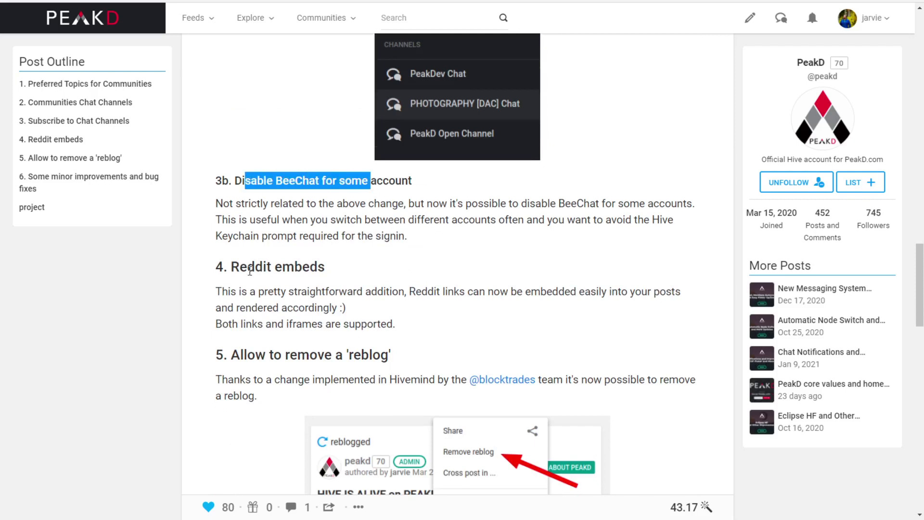
drag(248, 268, 339, 267)
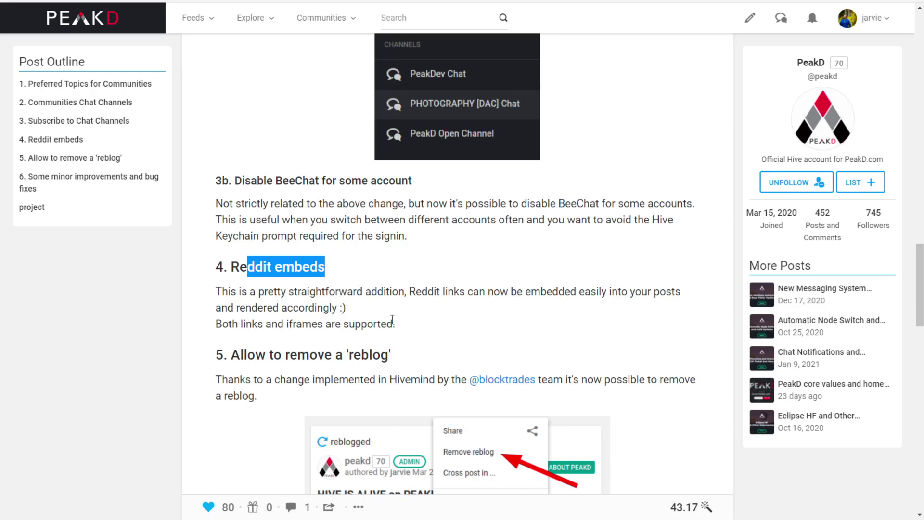
Open the post "Preferred Topics and (Bee)Chat for Communities, Chat channel subscriptions and more" from the Following feed and go to its comment area.
click(352, 18)
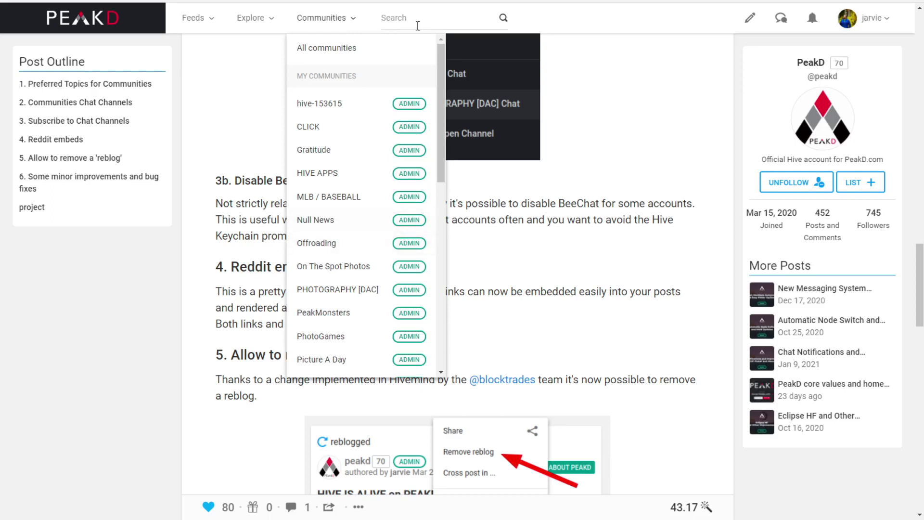
click(494, 166)
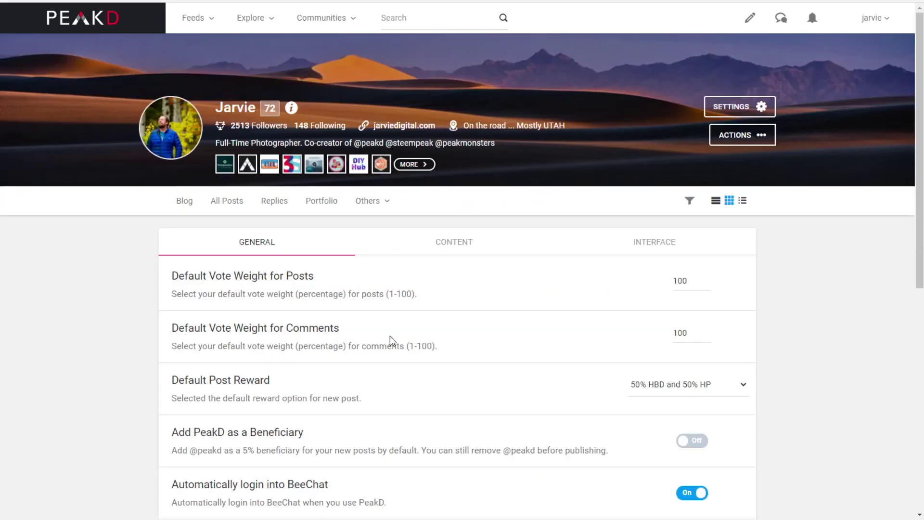
click(208, 25)
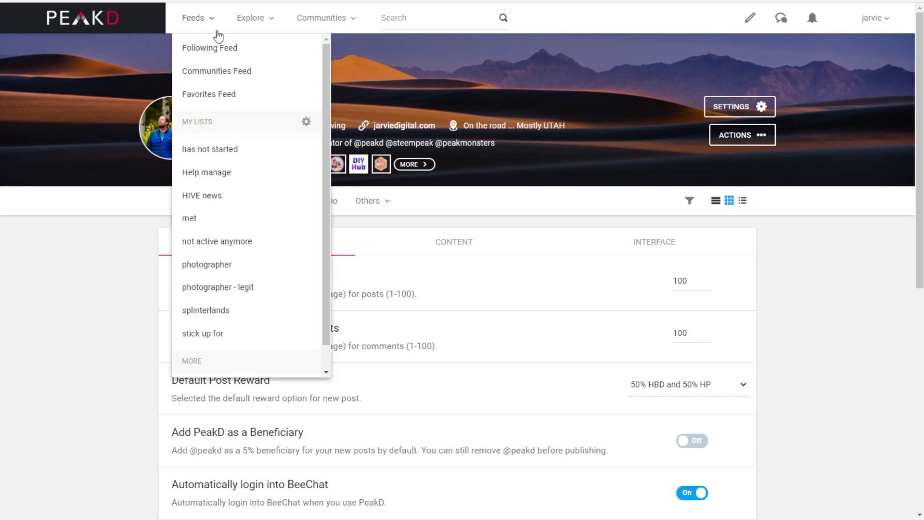
click(227, 50)
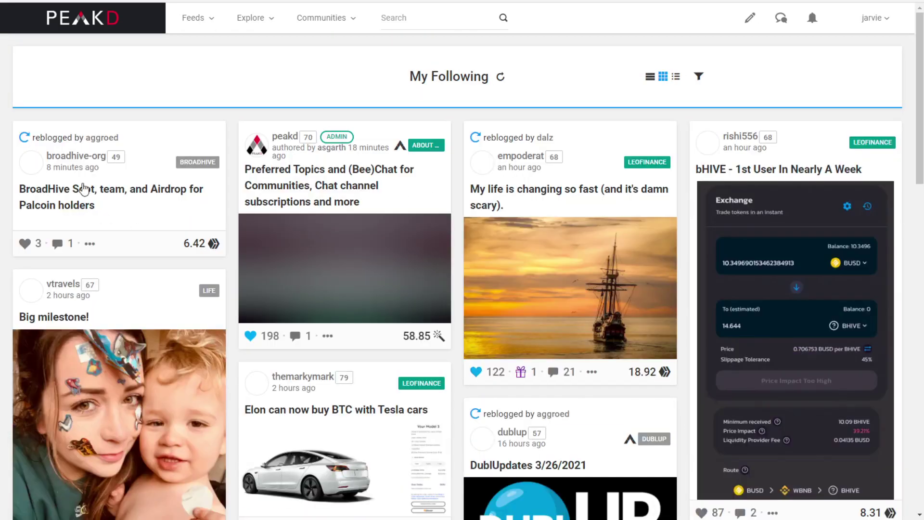
click(298, 175)
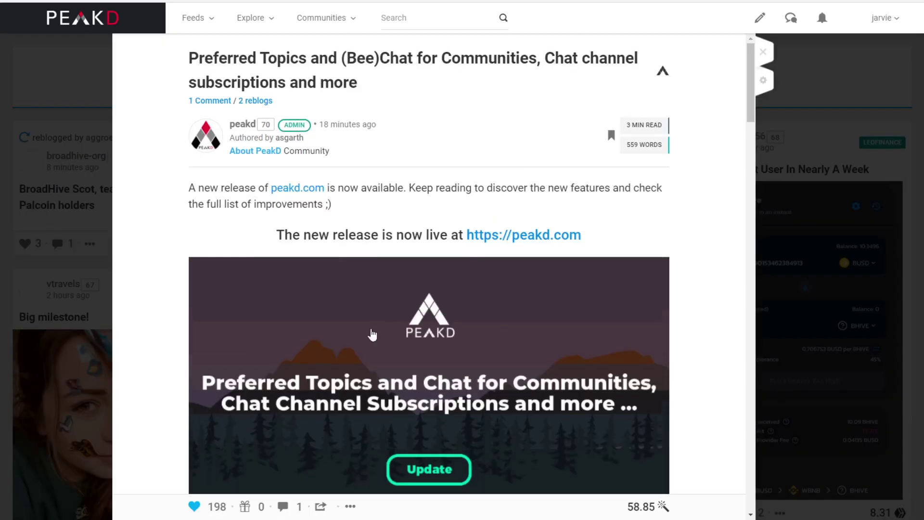
scroll(371, 345, down, 20)
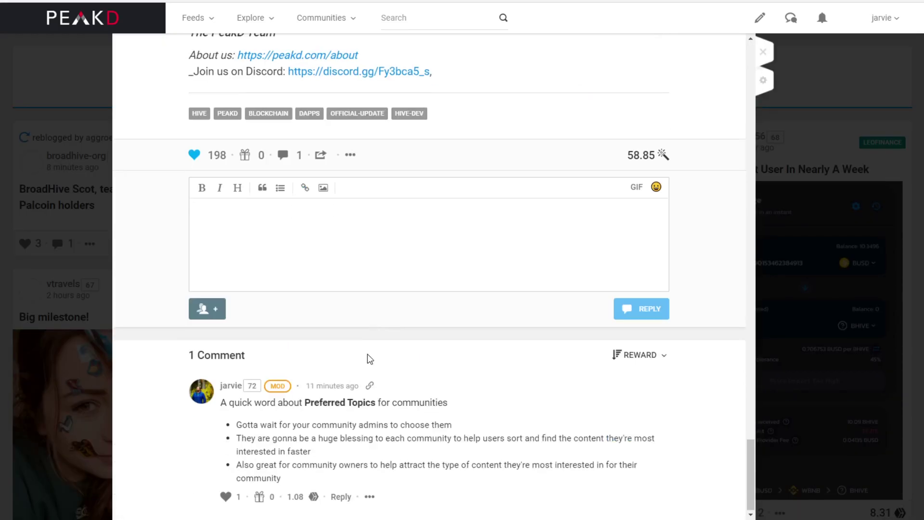
click(278, 255)
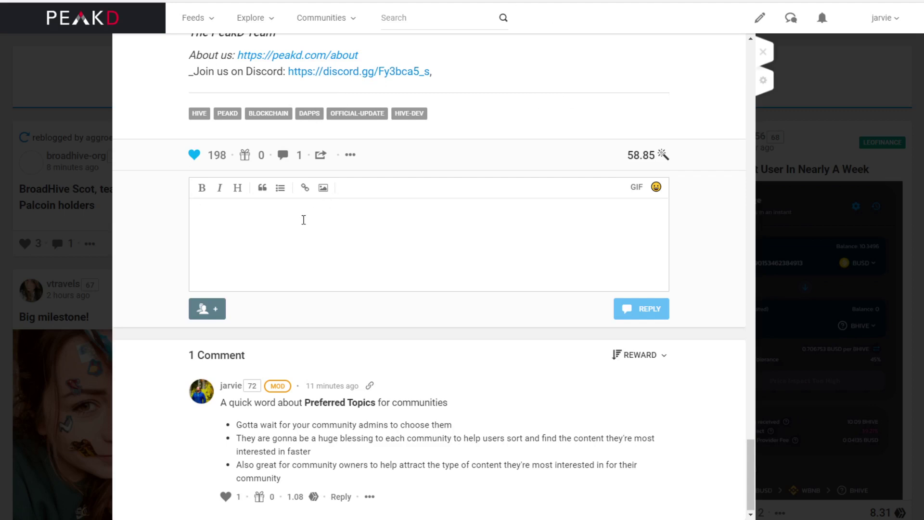
text(https://www.reddit.com/r/Padres/comments/mdrr3v/973_the_fan_after_a_pictures_surfaced_earlier/)
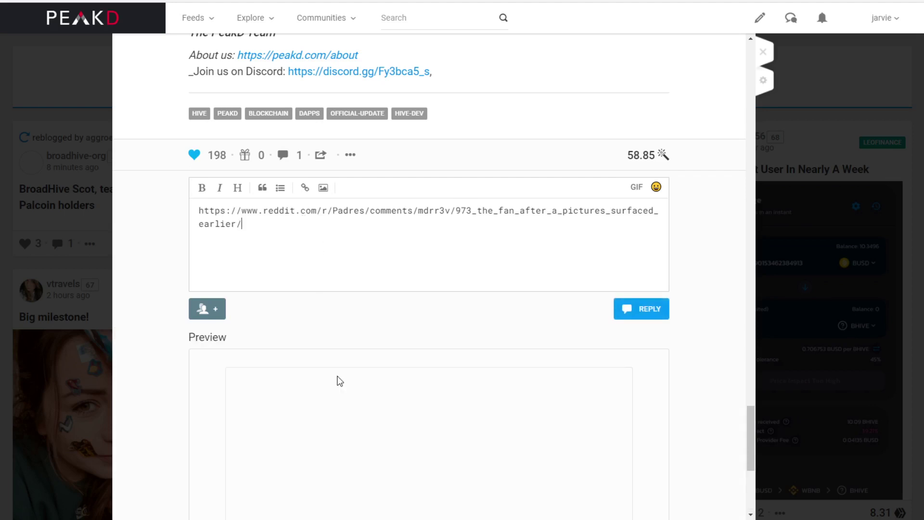
scroll(340, 380, down, 1)
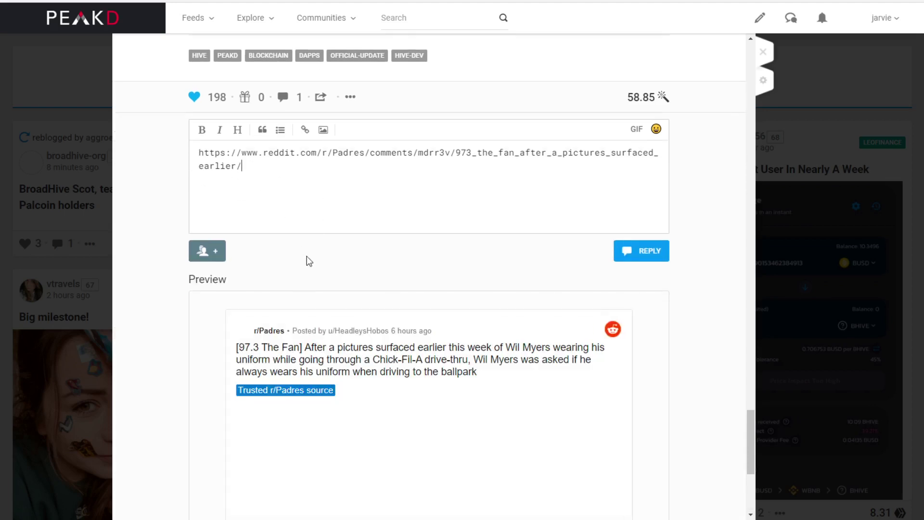
scroll(376, 357, down, 3)
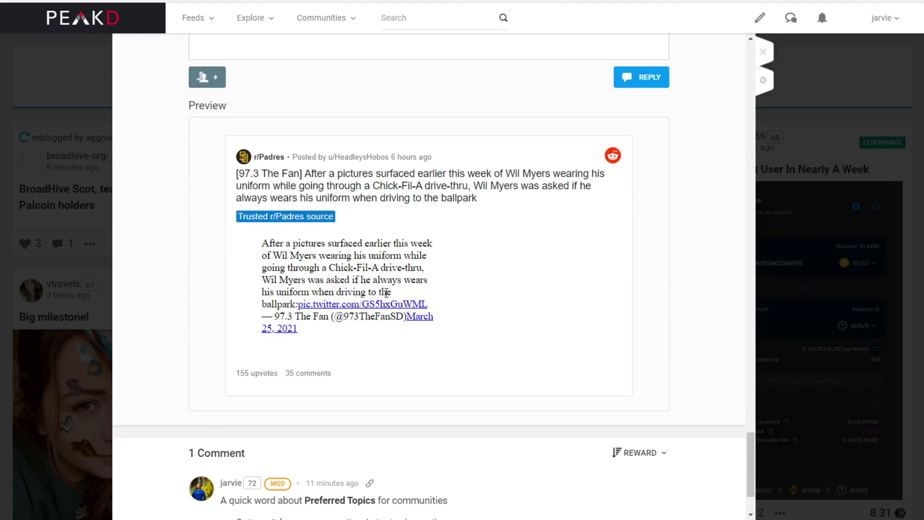
scroll(387, 313, up, 8)
scroll(403, 266, down, 5)
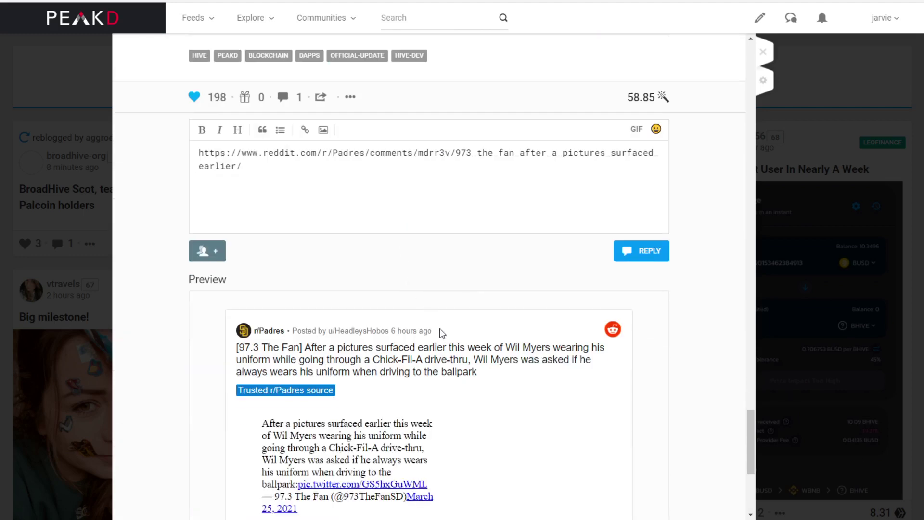
scroll(442, 332, up, 5)
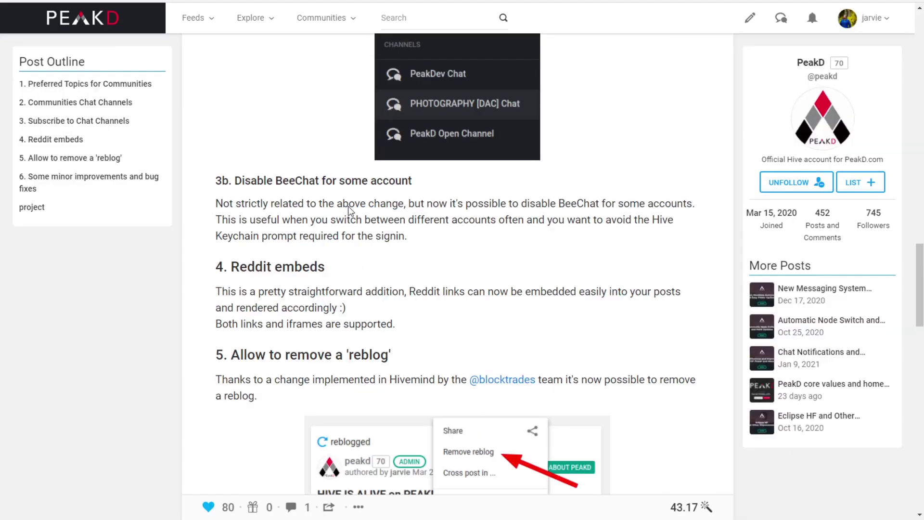
Review the update post's section on removing a reblog and continue to the minor improvements and bug fixes.
scroll(382, 385, down, 5)
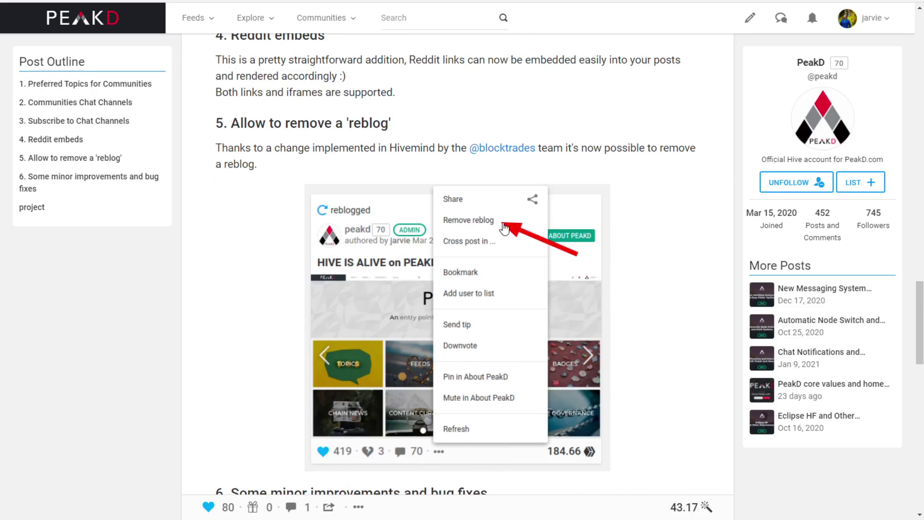
scroll(368, 211, down, 2)
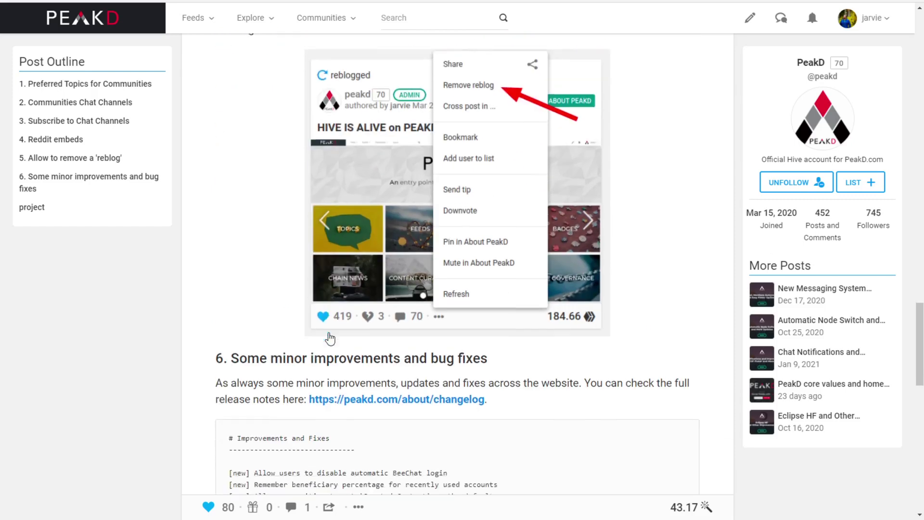
scroll(330, 337, down, 3)
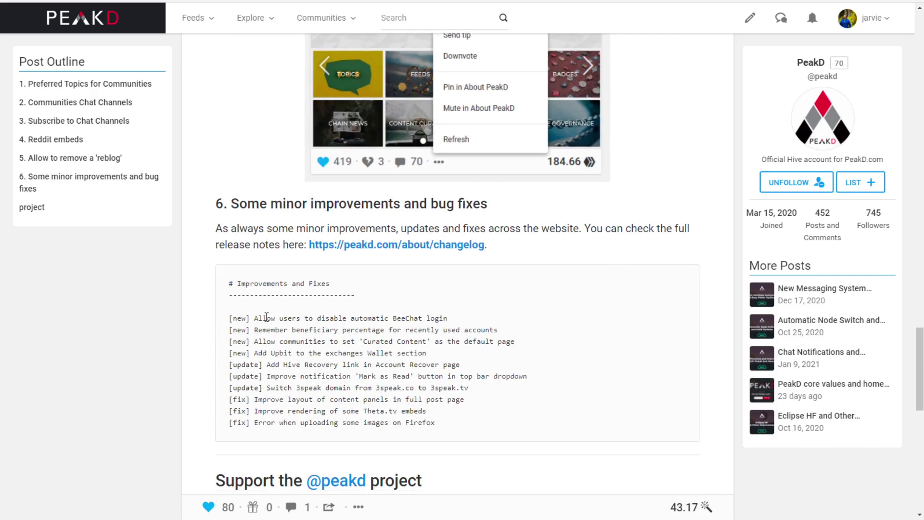
Highlight the release notes on disabling automatic BeeChat login, remembering beneficiary percentages and setting 'Curated Content' as the default page.
drag(266, 319, 393, 318)
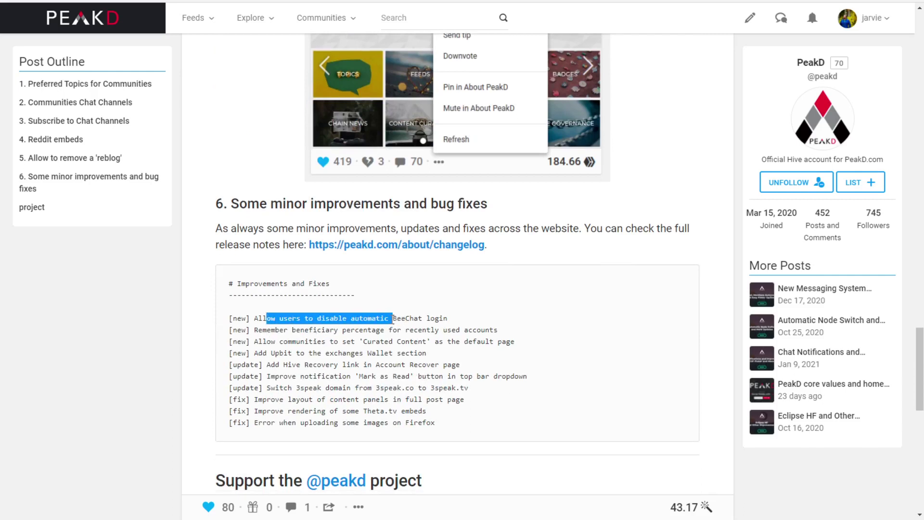
click(401, 319)
drag(270, 330, 388, 336)
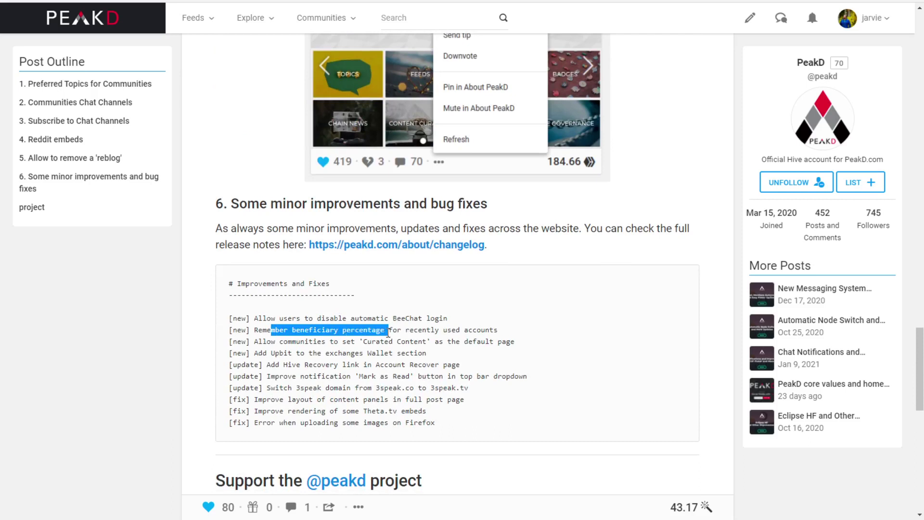
drag(460, 330, 437, 343)
click(489, 342)
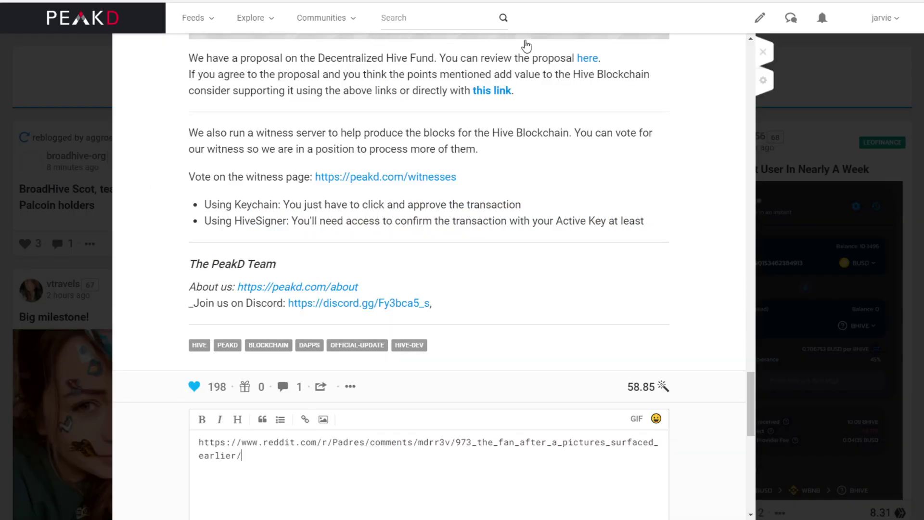
Discard the draft comment with the Reddit link and open the PHOTOGRAPHY [DAC] community.
key(Escape)
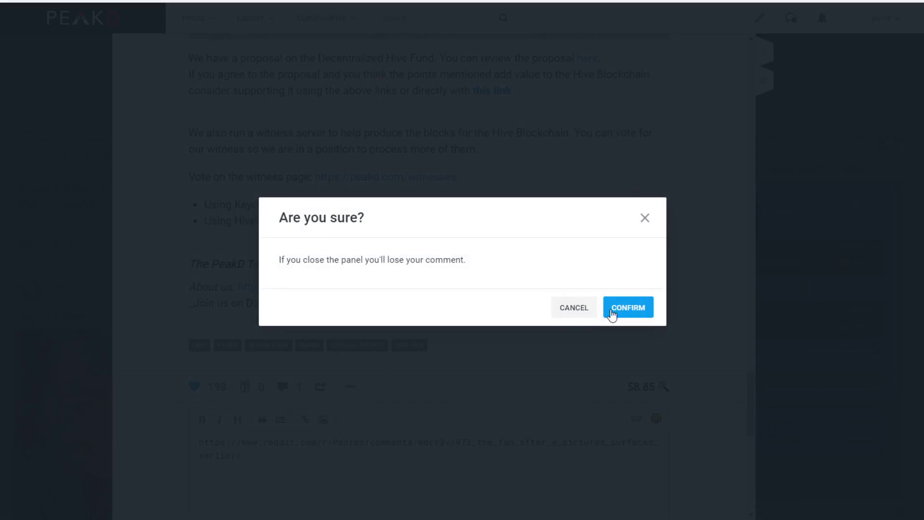
click(626, 311)
click(340, 15)
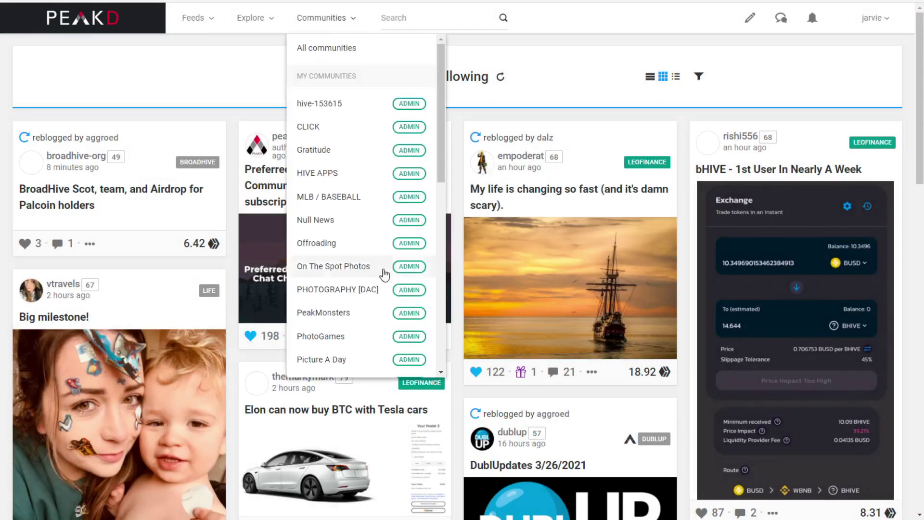
click(345, 290)
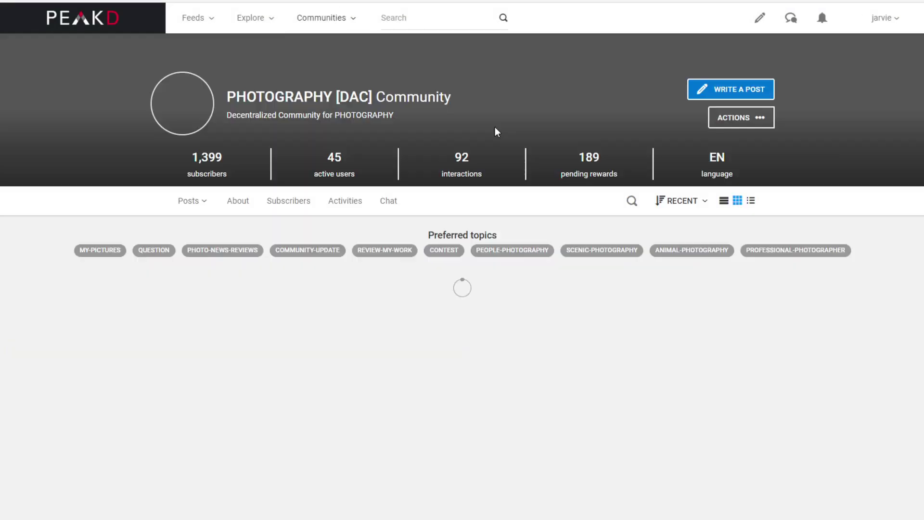
Open the community's other settings and highlight the option 'Specify an account for "Curated Content" page'.
click(743, 117)
click(703, 202)
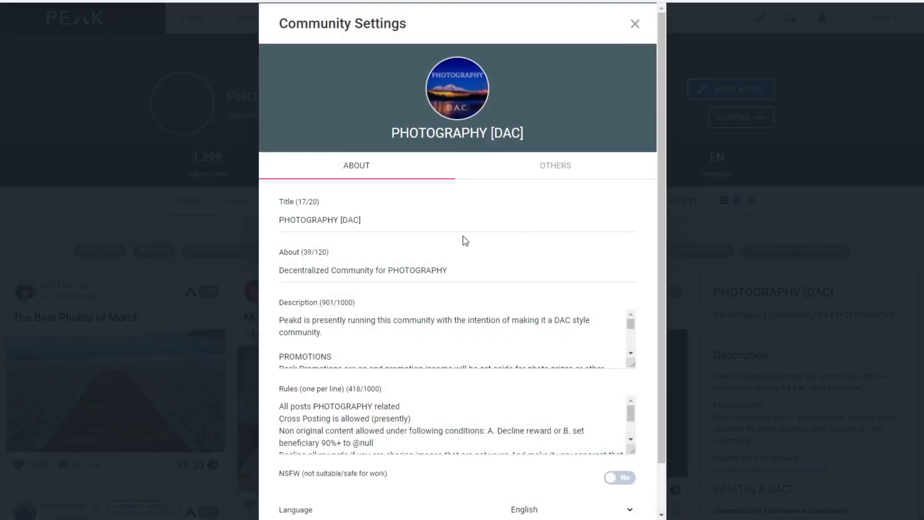
click(561, 169)
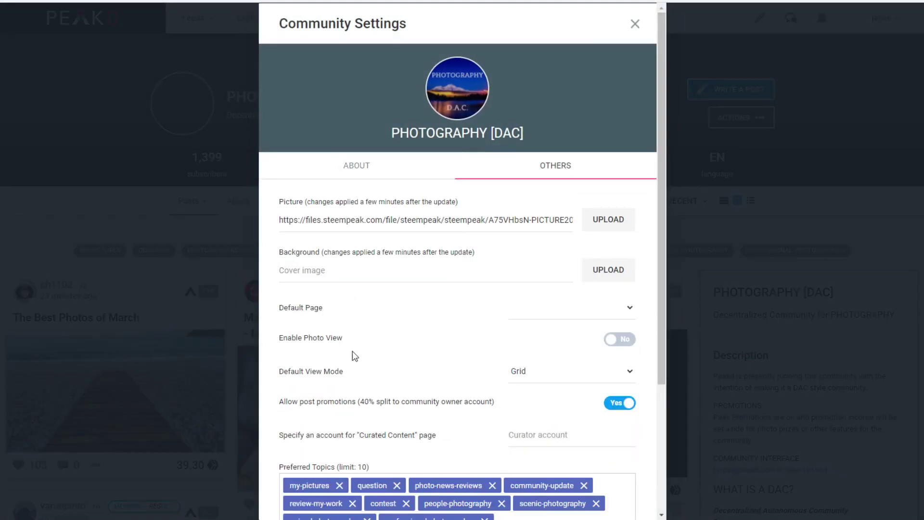
scroll(463, 332, down, 2)
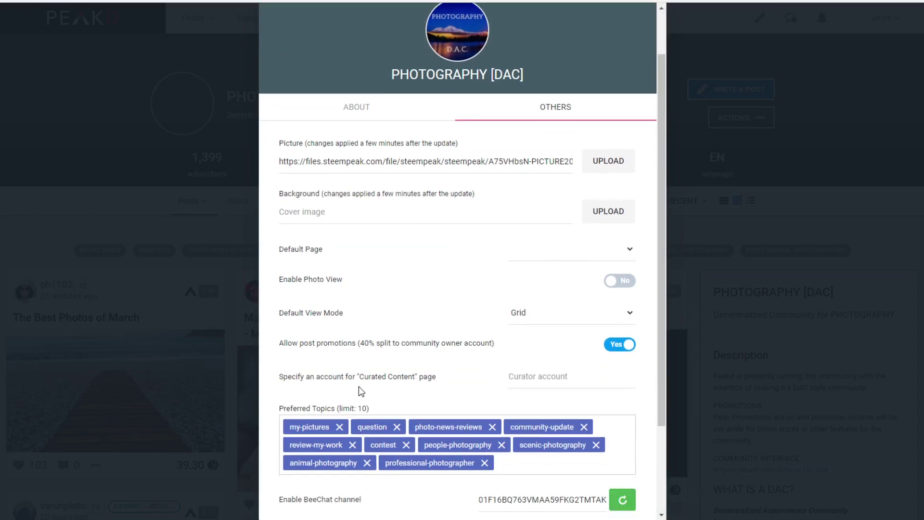
drag(304, 383, 427, 383)
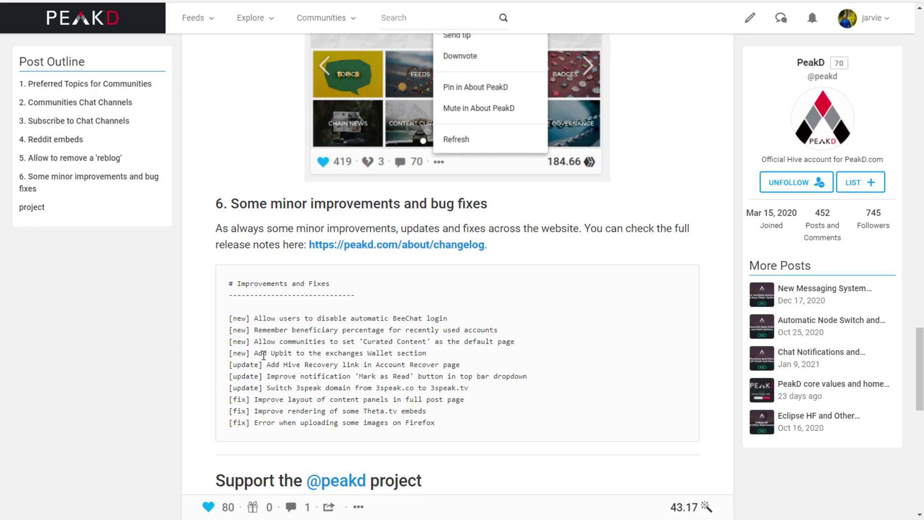
Highlight the update post's release notes on Upbit in the Wallet section, the Hive Recovery link and the notification 'Mark as Read' button.
drag(263, 353, 398, 356)
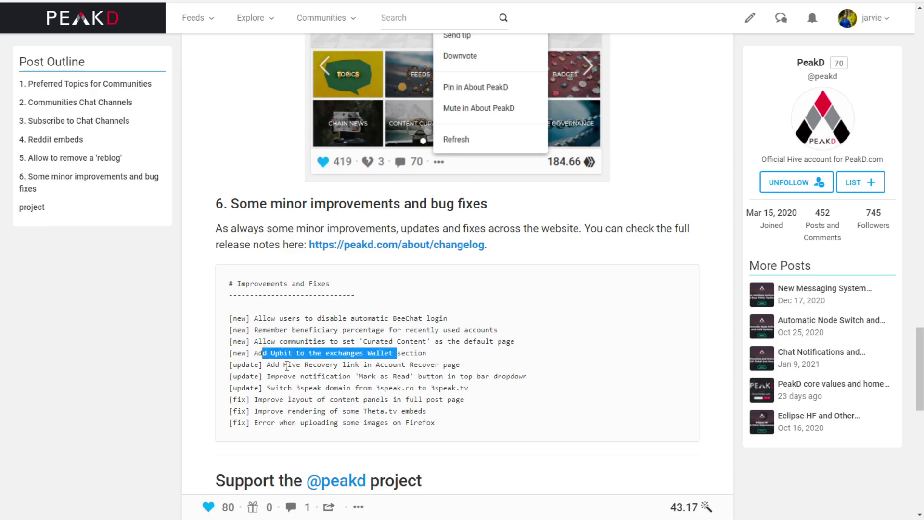
drag(267, 365, 444, 366)
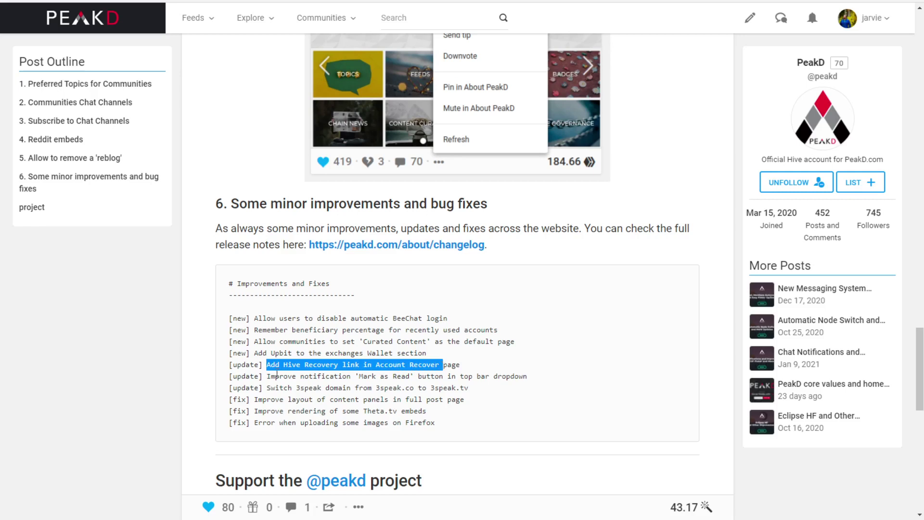
drag(268, 376, 420, 376)
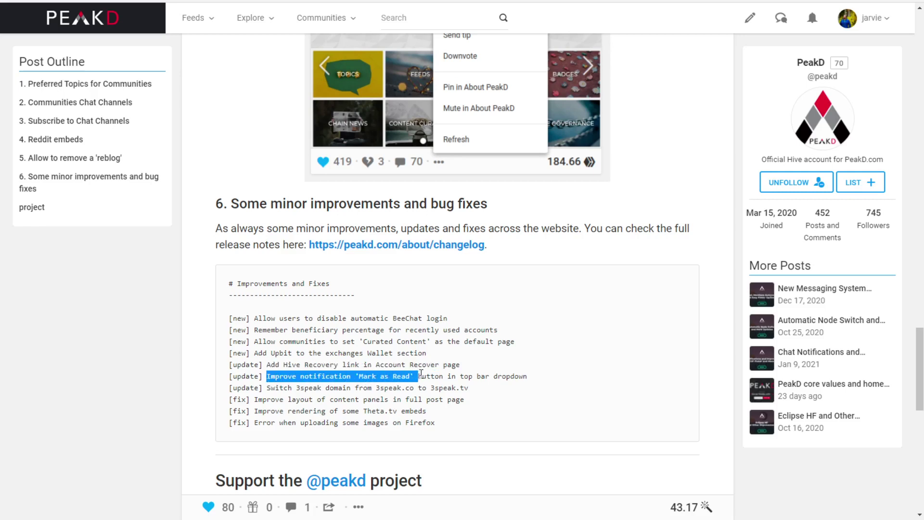
drag(440, 377, 338, 378)
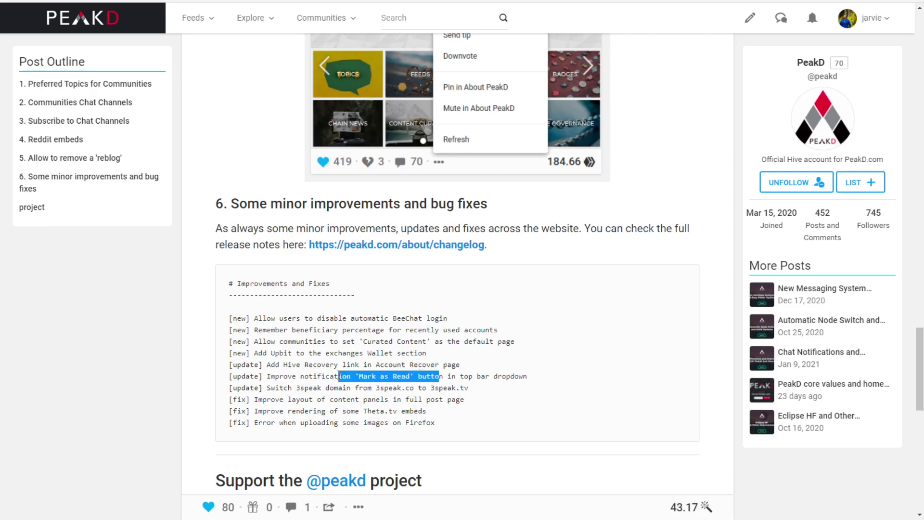
Highlight the release notes on switching the 3speak domain to 3speak.tv and improving the layout of content panels.
click(293, 386)
drag(279, 387, 408, 388)
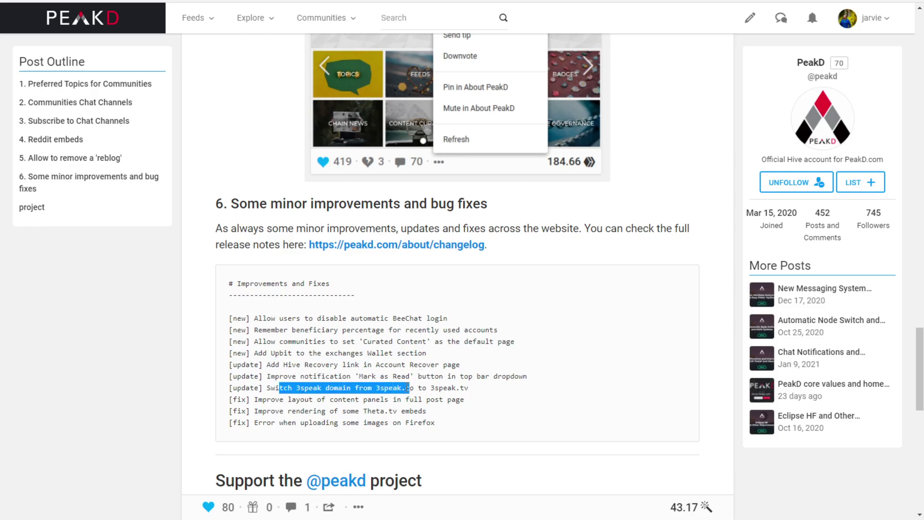
click(373, 390)
drag(469, 389, 430, 388)
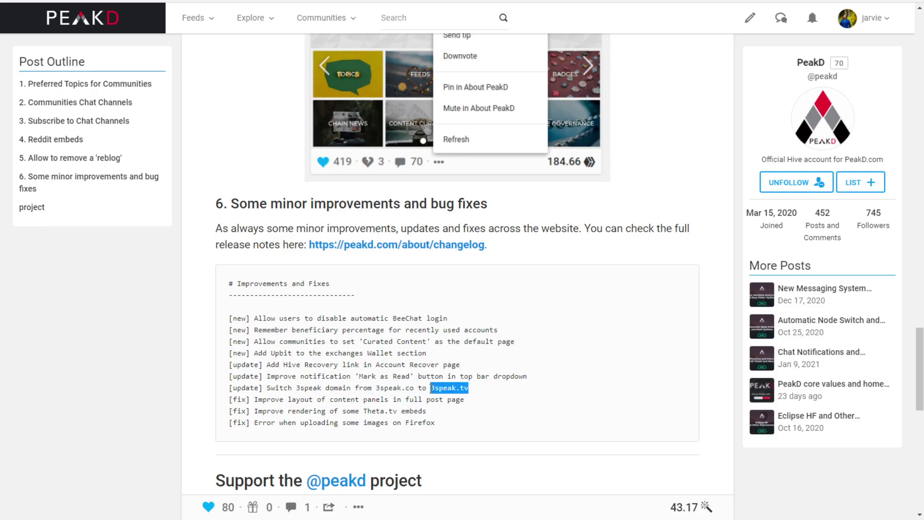
drag(266, 399, 363, 397)
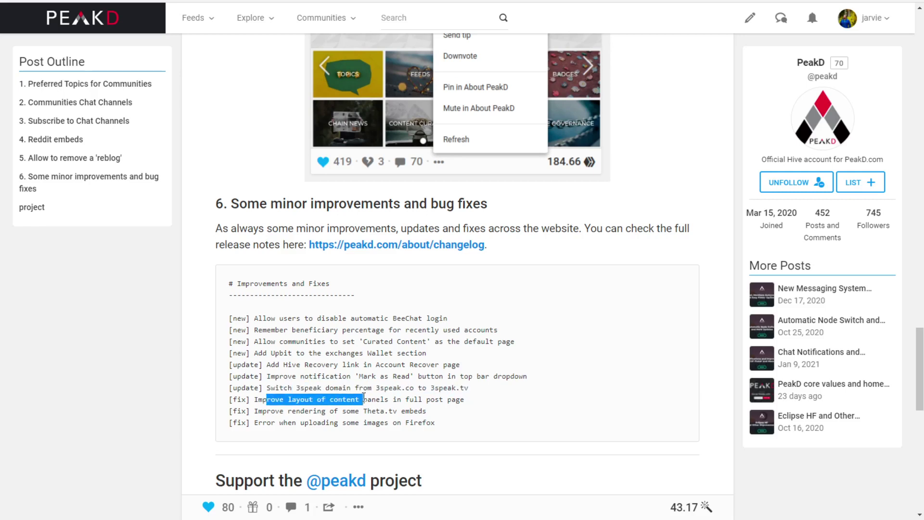
Highlight the release notes on the 3speak.co domain switch, the content panel layout in the full post page and the Theta.tv embed rendering.
drag(417, 388, 339, 388)
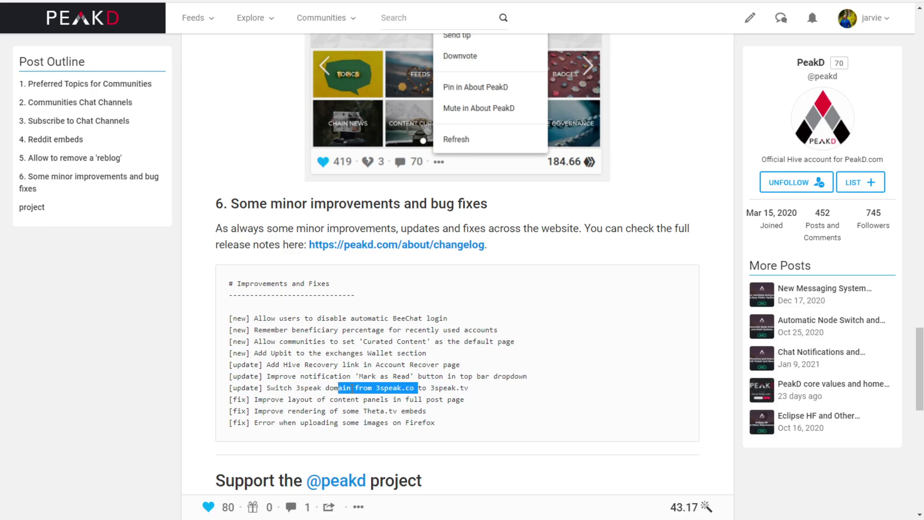
drag(272, 400, 471, 404)
click(271, 407)
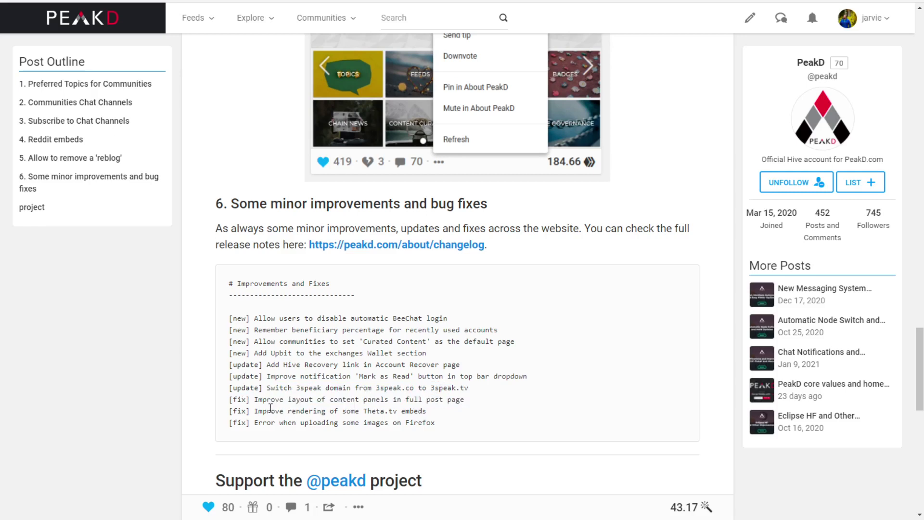
drag(271, 409, 358, 410)
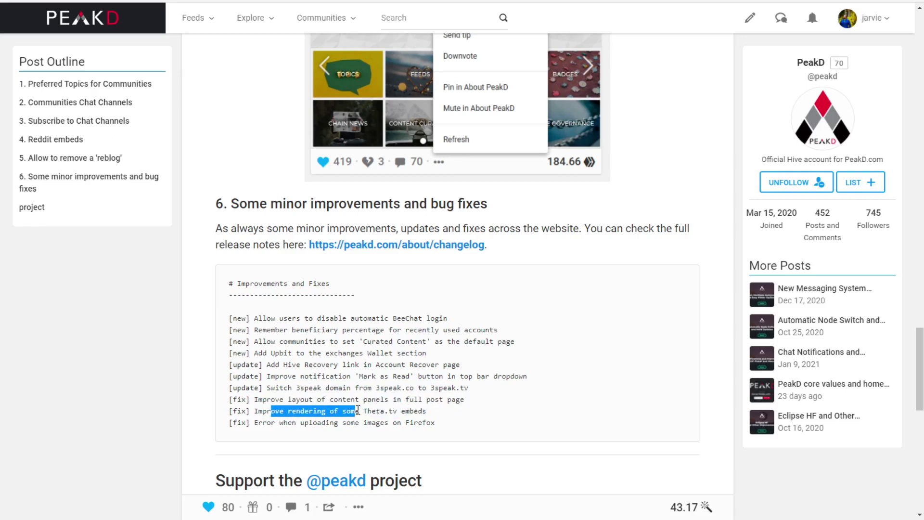
scroll(361, 388, down, 3)
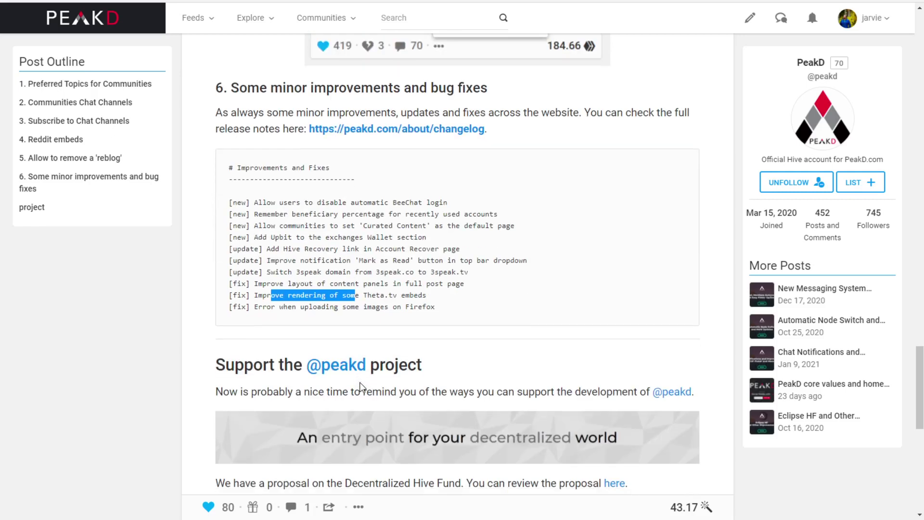
scroll(430, 231, down, 10)
scroll(430, 233, up, 10)
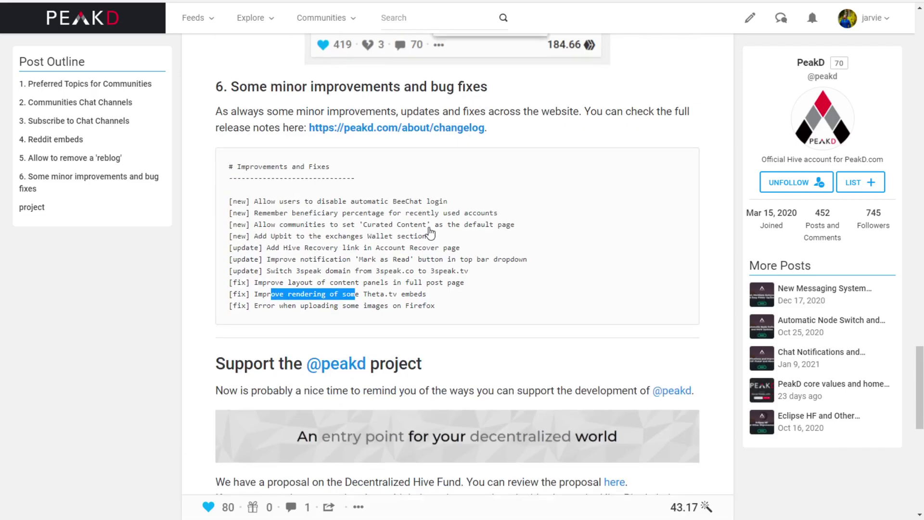
scroll(430, 233, up, 18)
scroll(343, 245, up, 12)
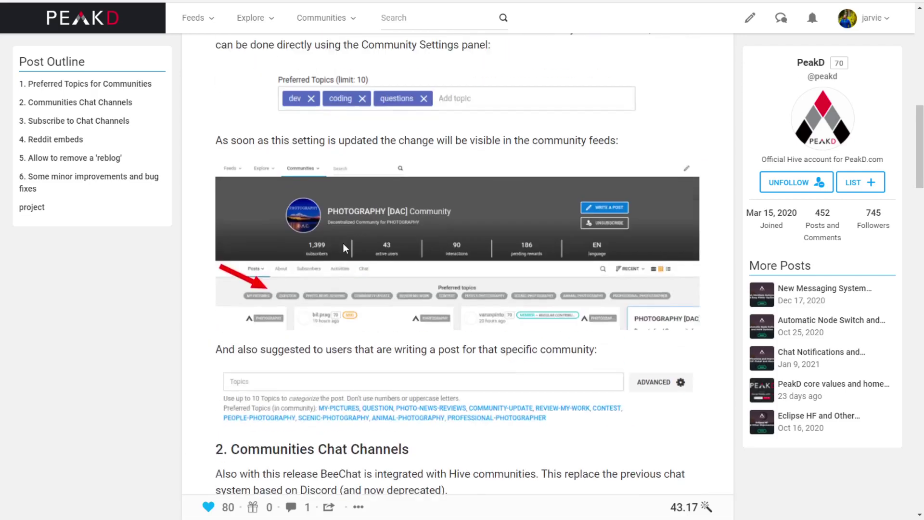
scroll(342, 244, up, 10)
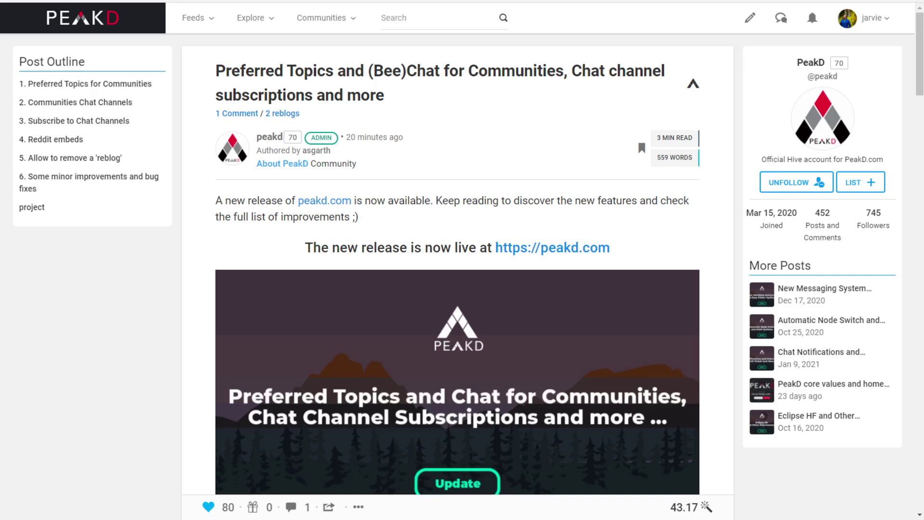
scroll(547, 343, down, 4)
scroll(546, 341, up, 4)
scroll(454, 320, down, 3)
scroll(454, 319, up, 3)
mouse_move(399, 147)
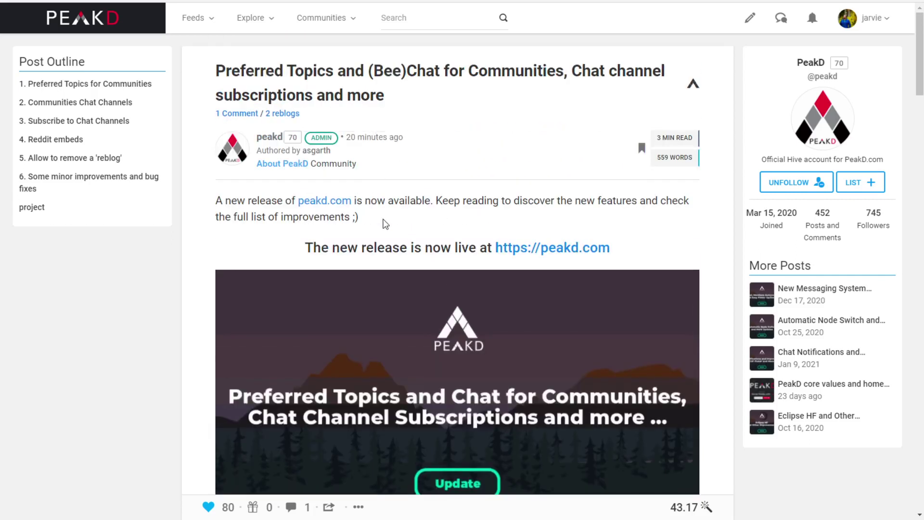